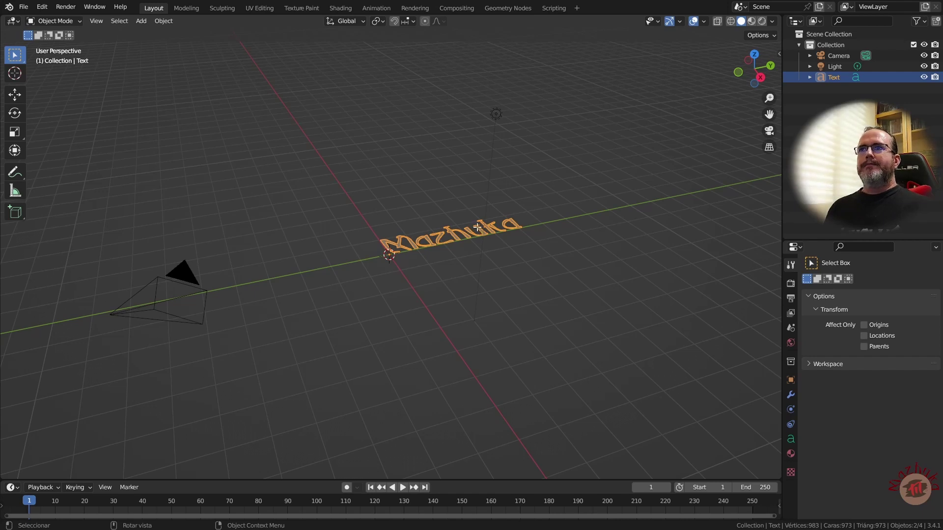
- Move the text cursor back and forth through the last letters of the Mazhuka text in Edit Mode
key("Tab")
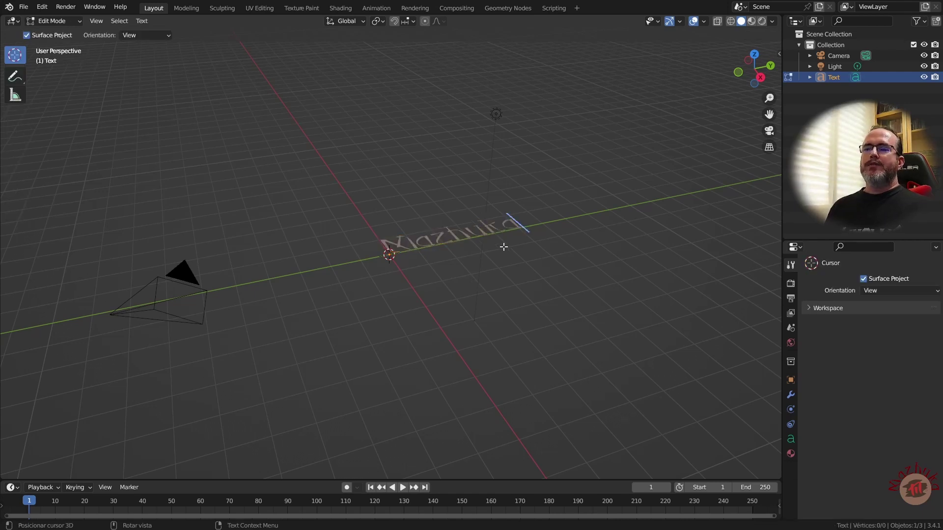
key("Left")
key("Left")
key("Left")
key("Left")
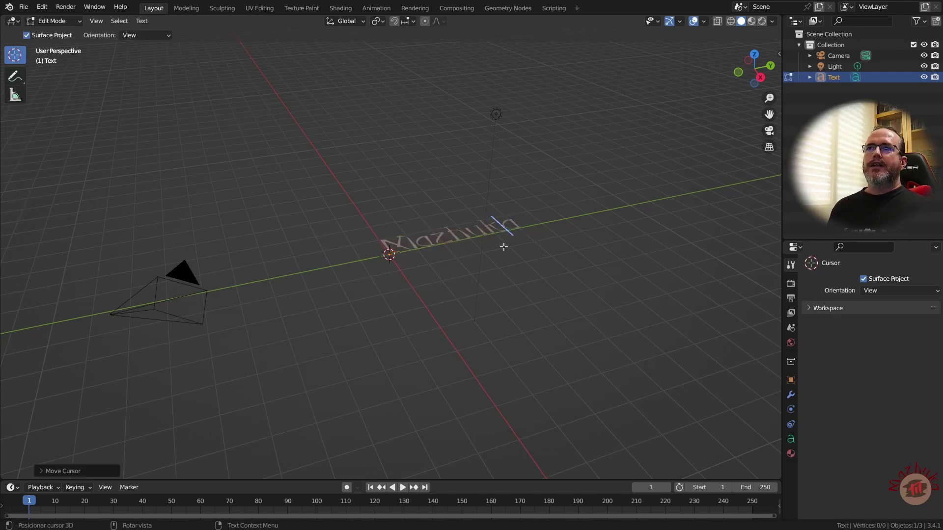
key("Right")
key("Right")
key("Right")
key("Right")
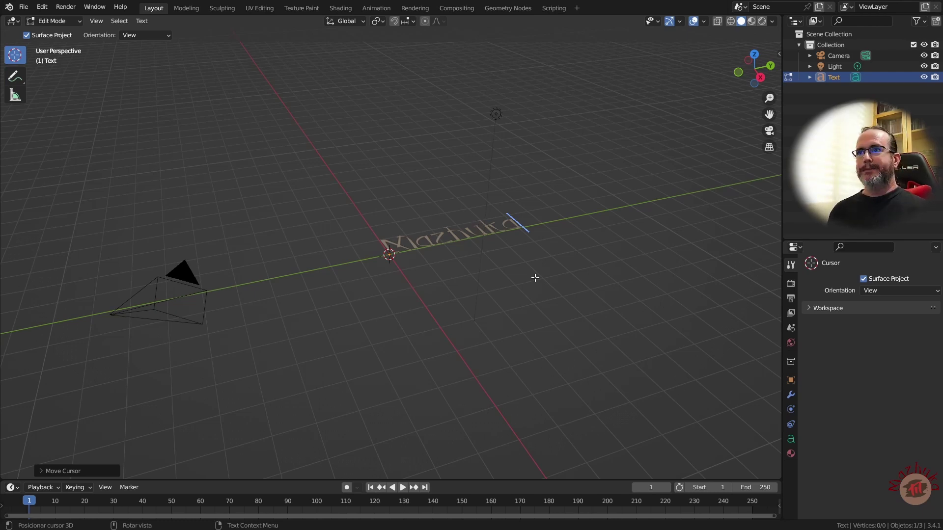
key("Tab")
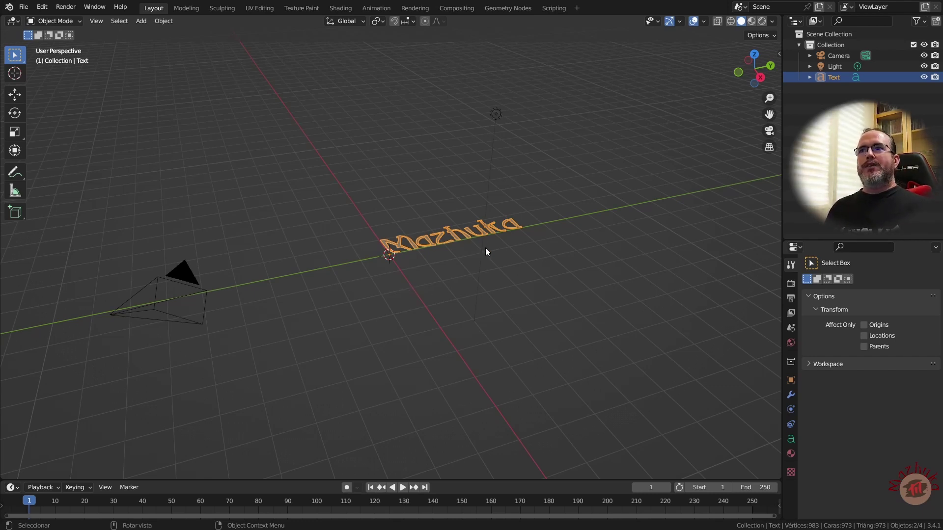
- Examine the text commands available in Edit Mode, including special characters, style toggles, kerning and delete options
key("Tab")
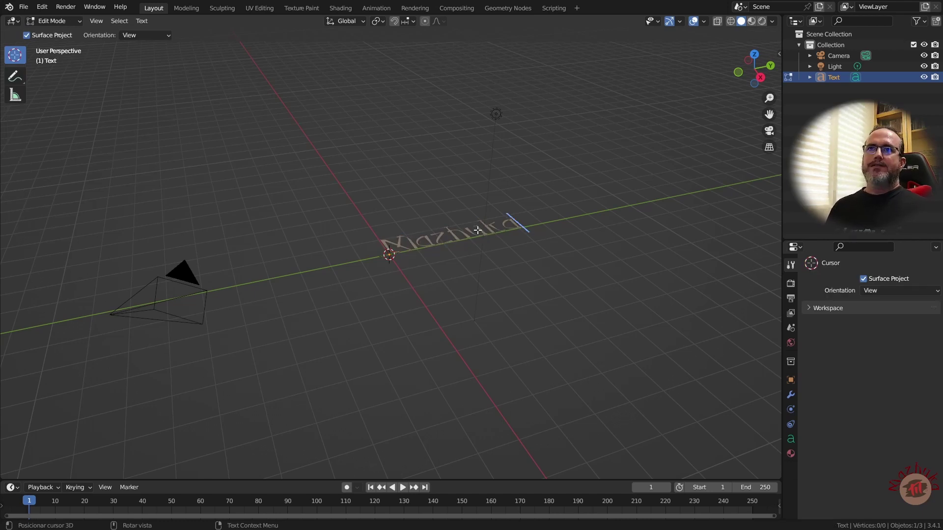
left_click(143, 21)
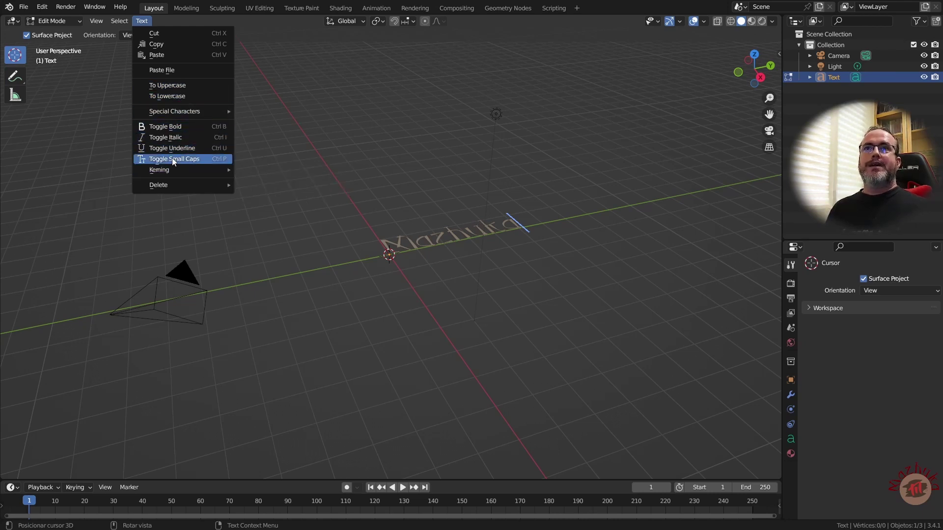
mouse_move(189, 113)
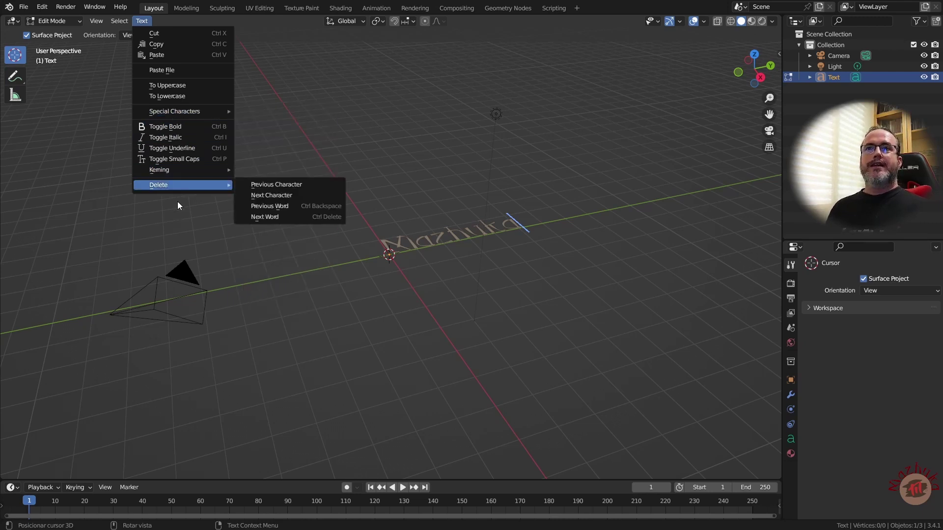
mouse_move(175, 169)
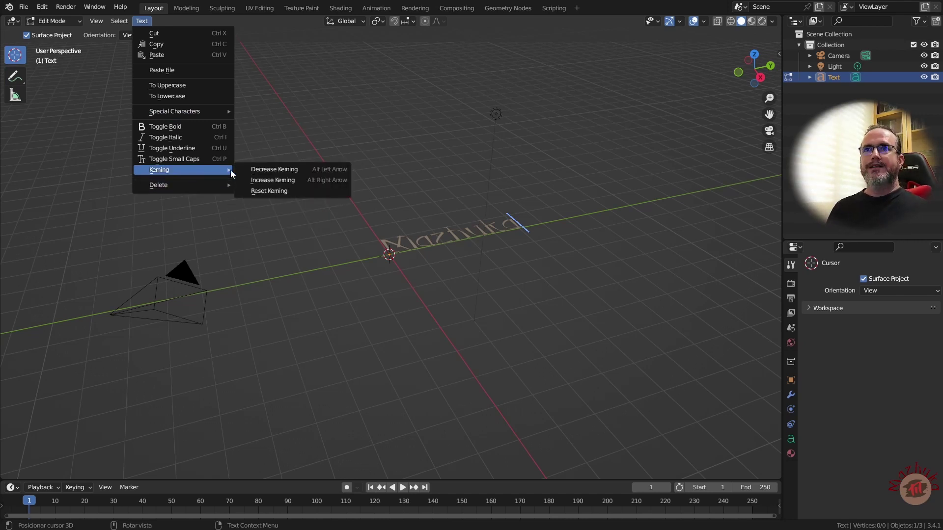
mouse_move(195, 185)
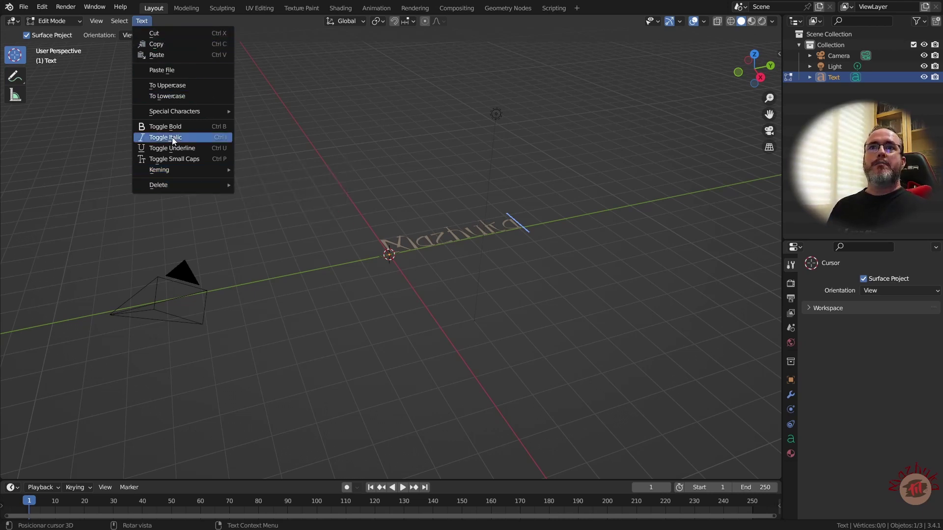
left_click(145, 23)
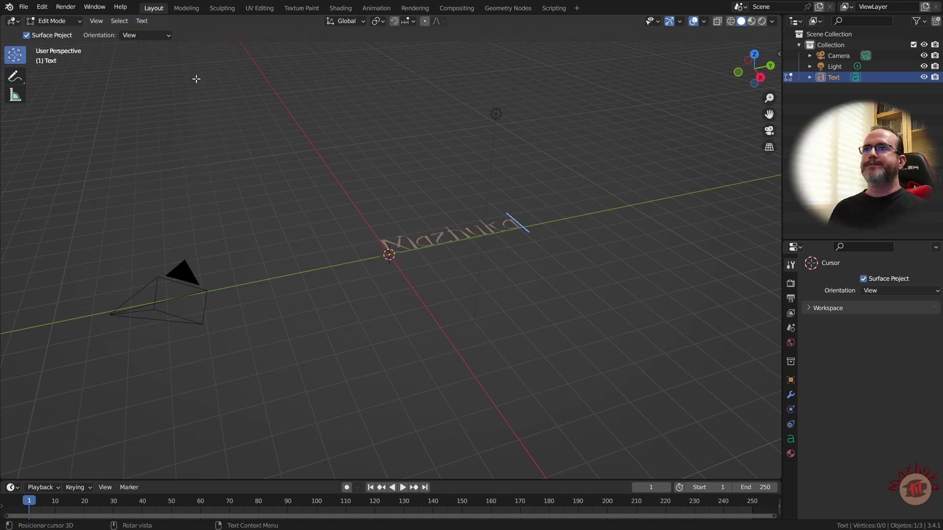
- Show the text object's data properties and return to Object Mode with the word viewed from above
left_click(791, 439)
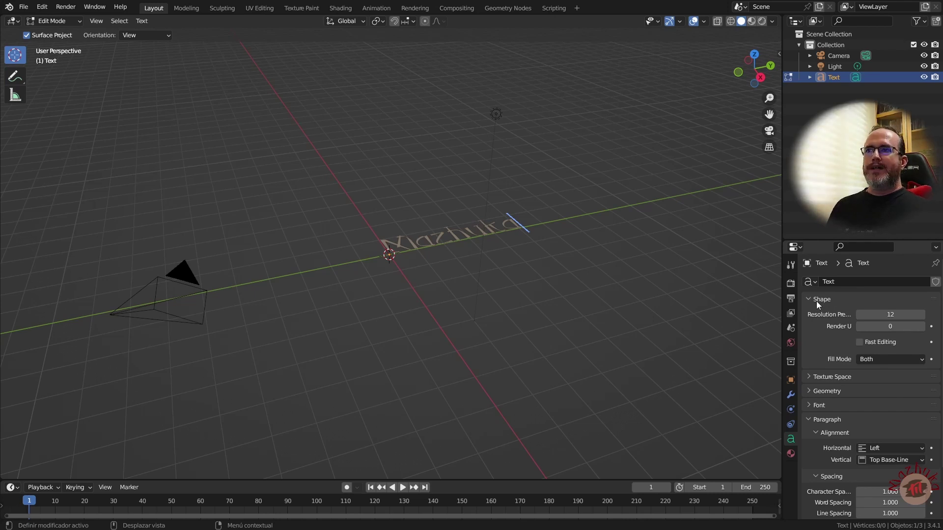
key("Tab")
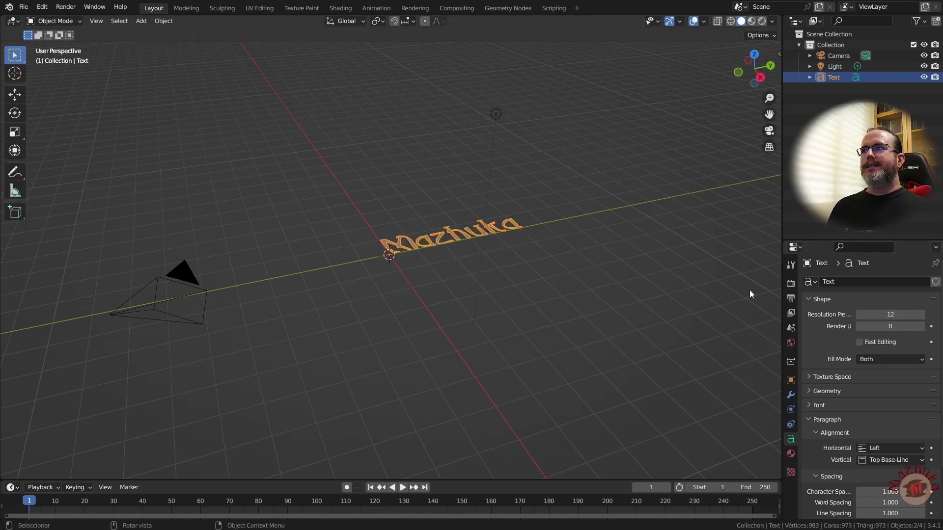
scroll(464, 244, "up", 5)
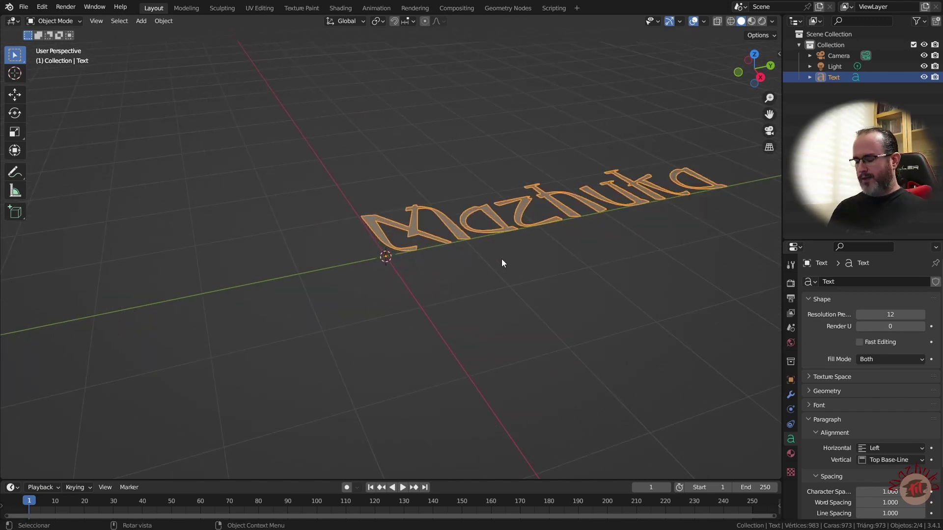
key("KP_7")
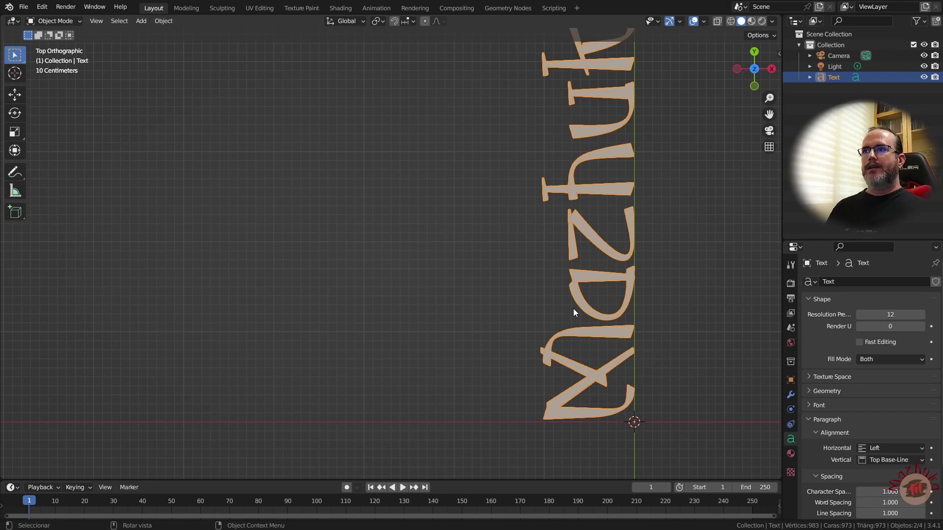
middle_click_drag(694, 325, 559, 331)
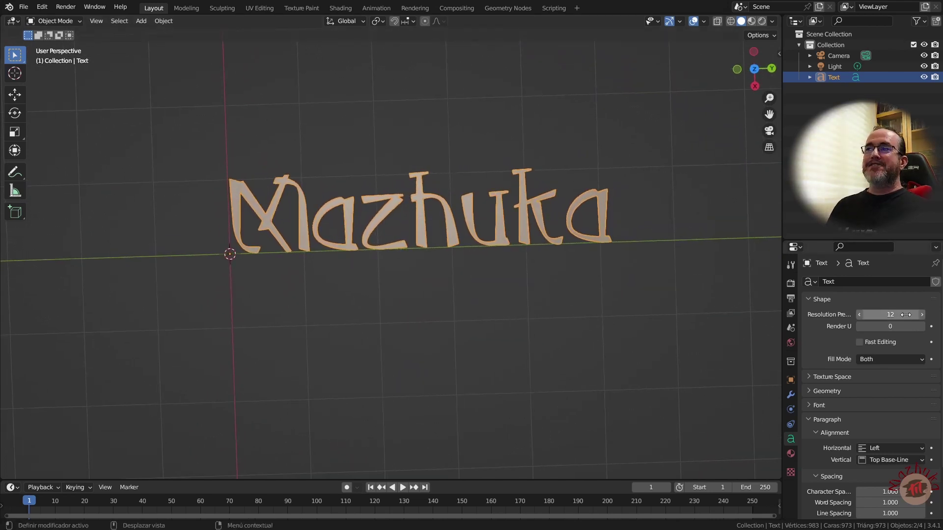
- Try preview resolutions of 1 and 36 on the text, and set the resolution back to 12
left_click_drag(890, 315, 861, 315)
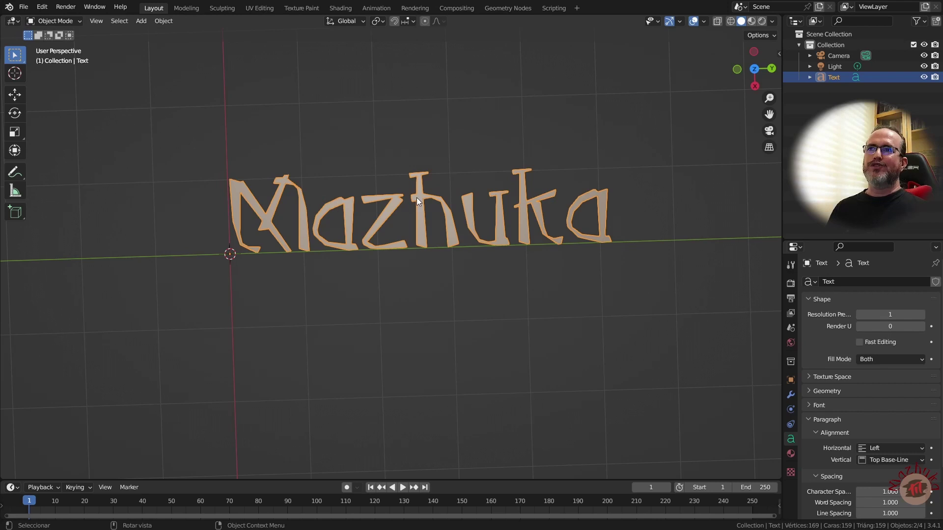
left_click_drag(886, 314, 938, 314)
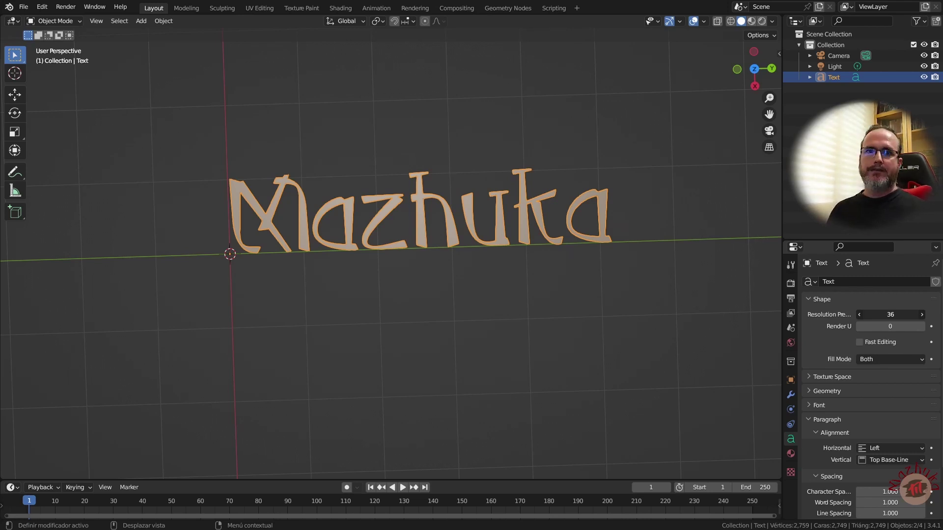
left_click_drag(892, 315, 864, 314)
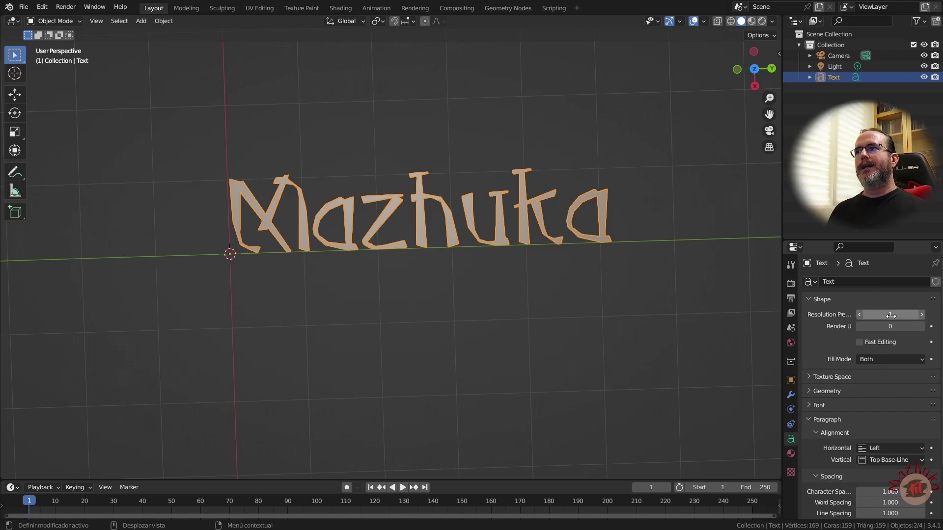
left_click(892, 316)
type("12")
key("Return")
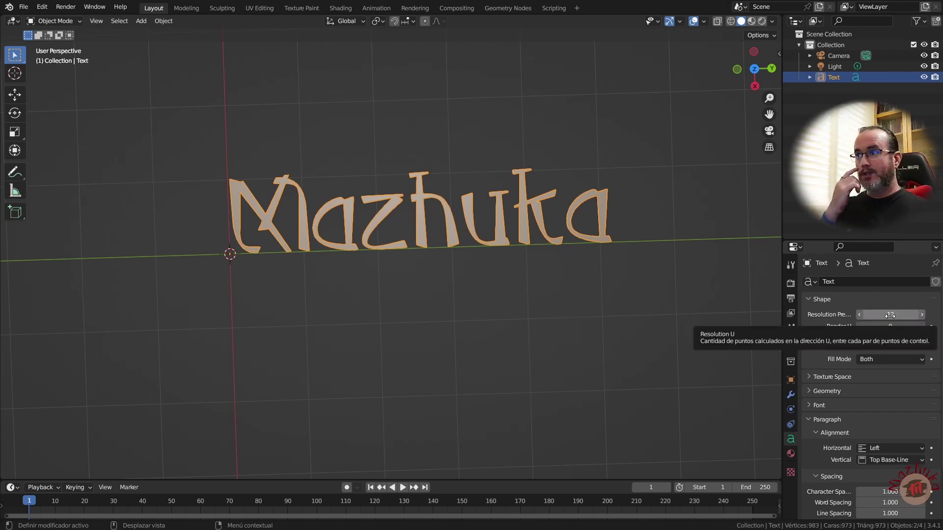
- Compare the text's geometry at preview resolutions 5 and 43 in wireframe shading, and restore resolution 12 and solid shading
left_click(731, 21)
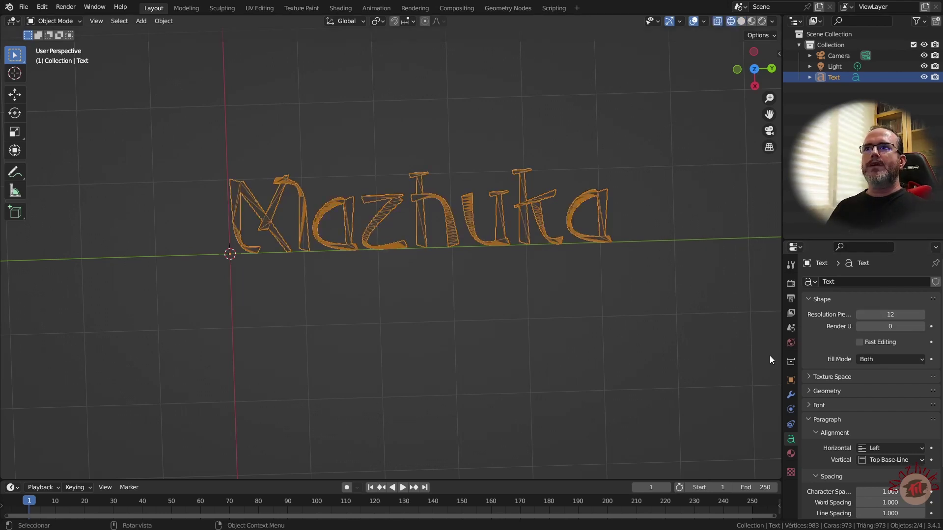
mouse_move(890, 314)
left_mouse_down()
mouse_move(840, 314)
mouse_move(879, 314)
left_mouse_up()
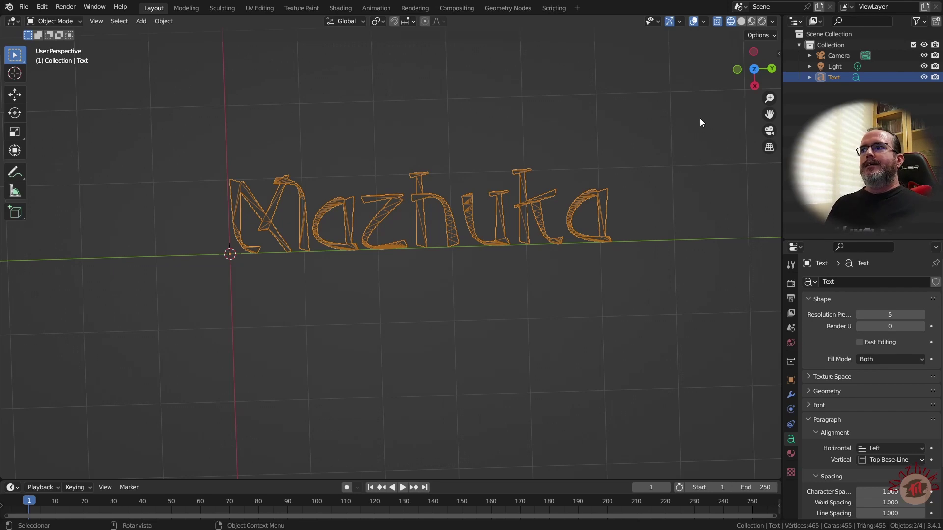
left_click_drag(886, 314, 940, 314)
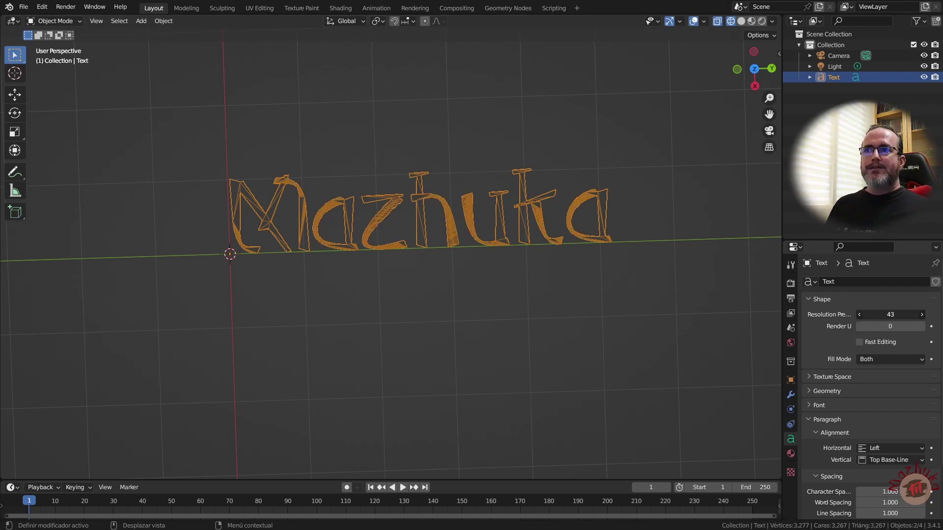
key("Escape")
left_click(876, 315)
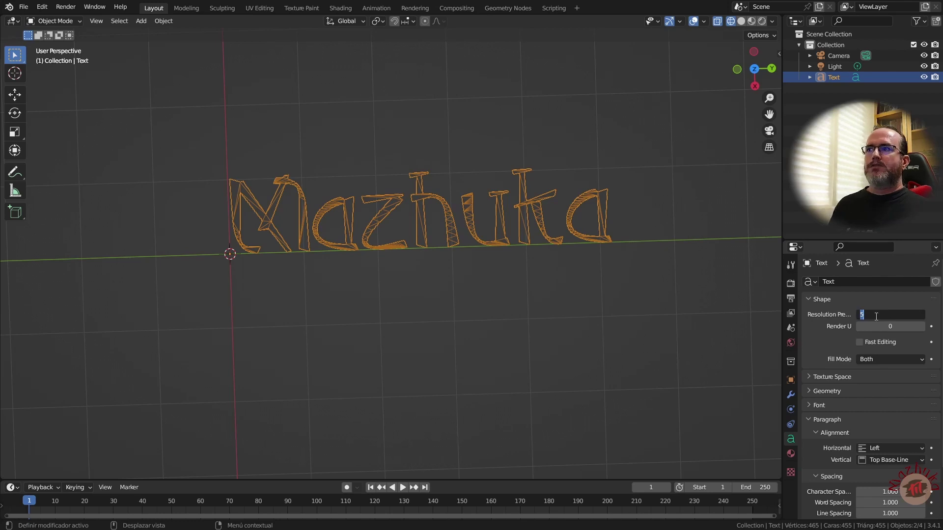
type("12")
key("Return")
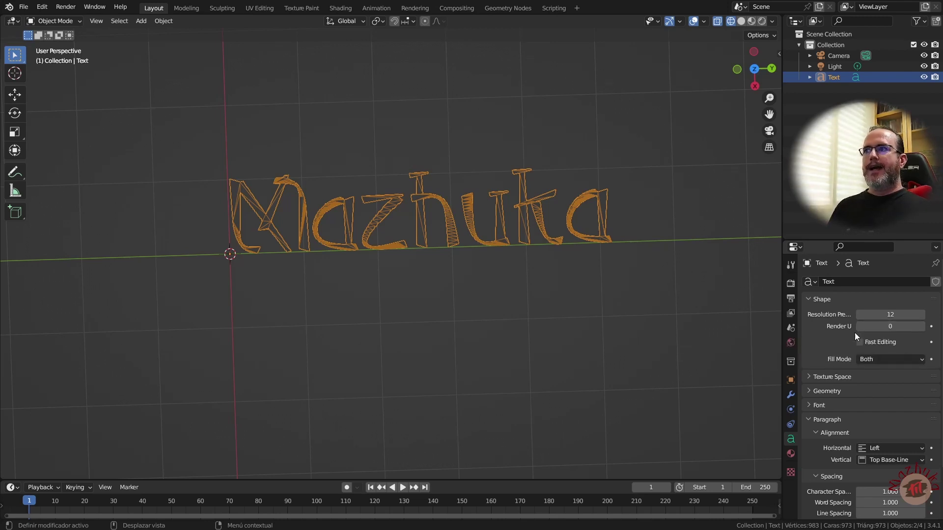
left_click(741, 21)
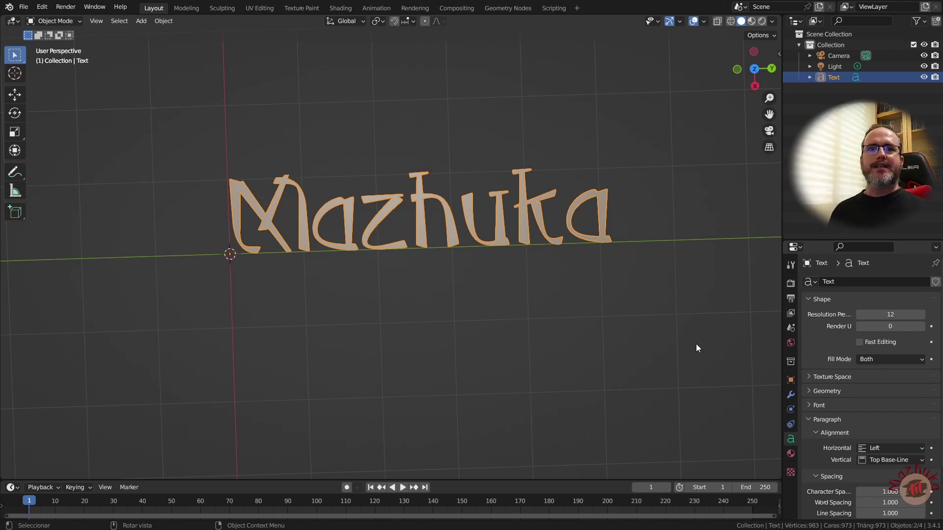
- Try Fast Editing on the text and turn it off again
left_click(860, 342)
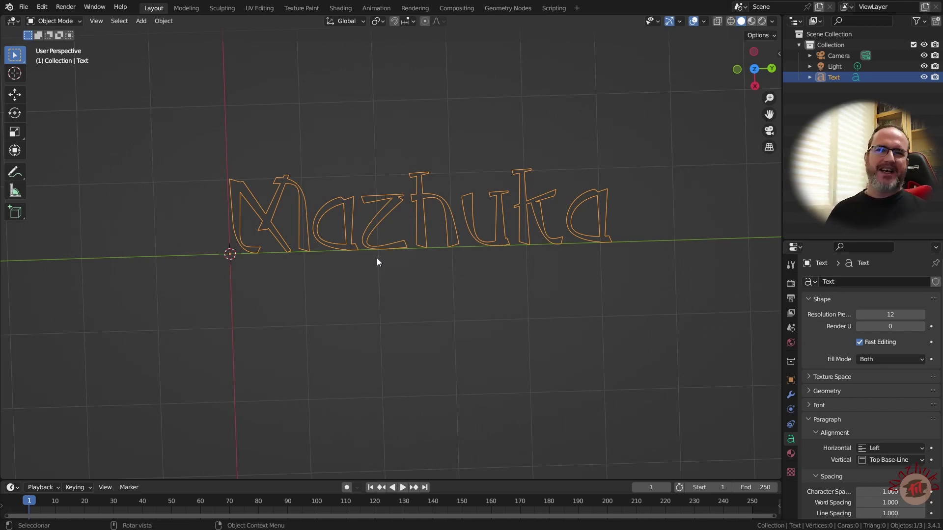
left_click(859, 343)
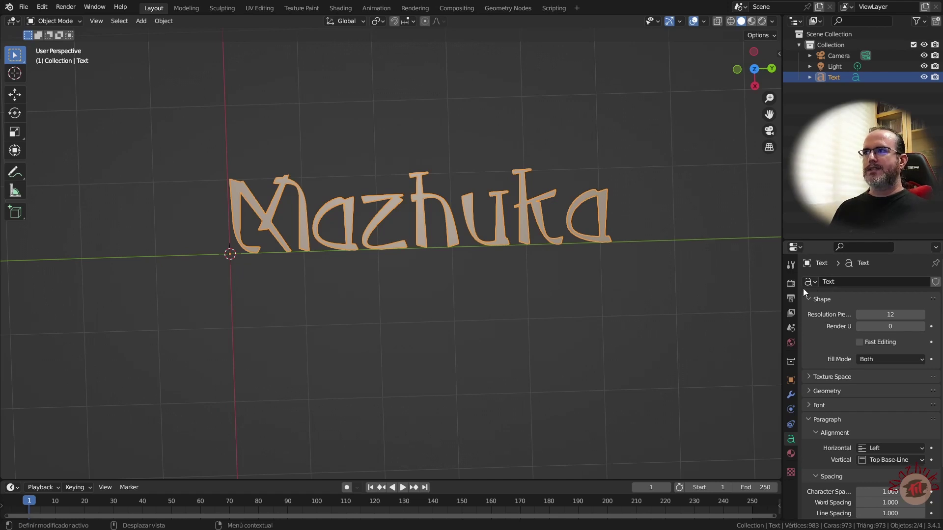
- Extrude the text by 0.08 m in its Geometry settings
left_click(809, 299)
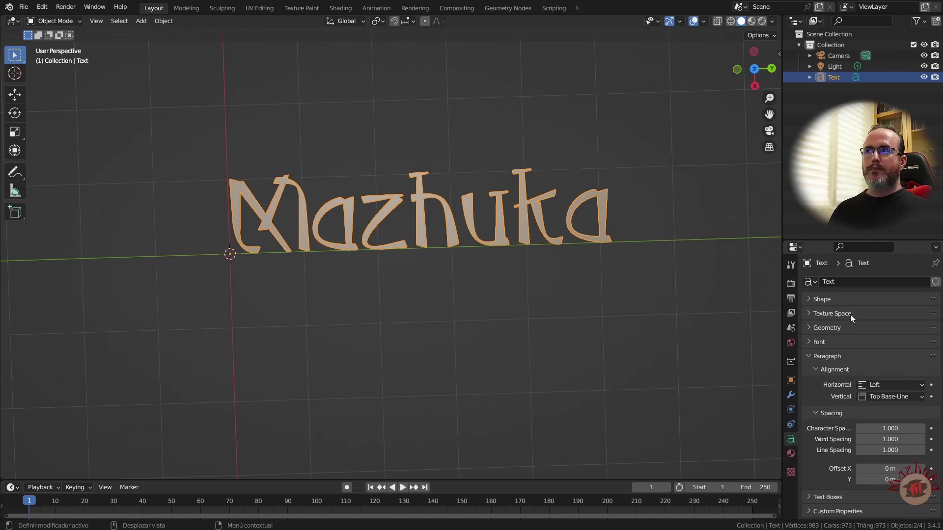
left_click(809, 331)
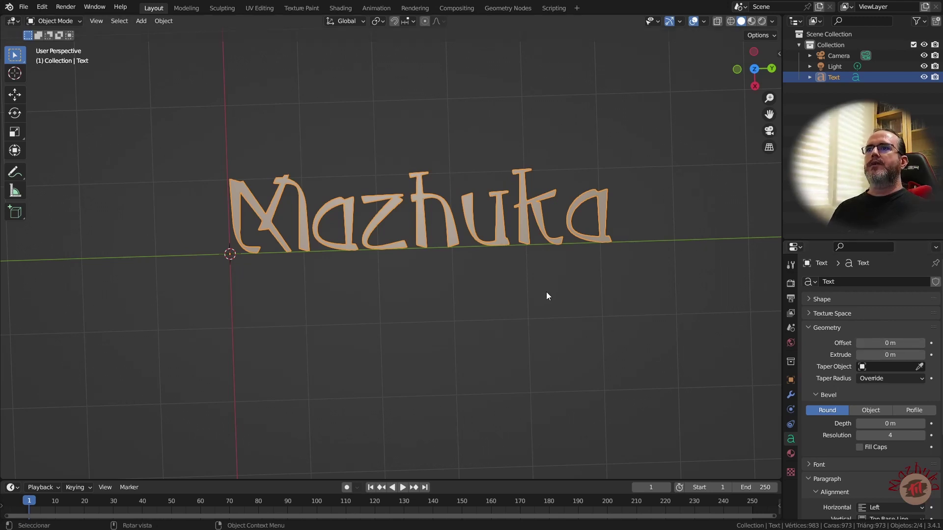
middle_click_drag(582, 314, 553, 246)
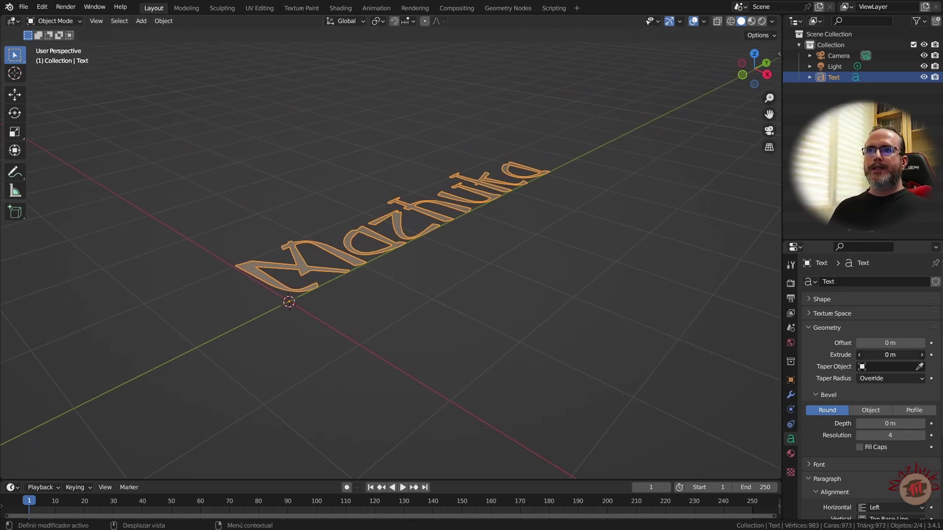
mouse_move(889, 354)
left_mouse_down()
mouse_move(922, 354)
mouse_move(873, 343)
mouse_move(883, 343)
left_mouse_up()
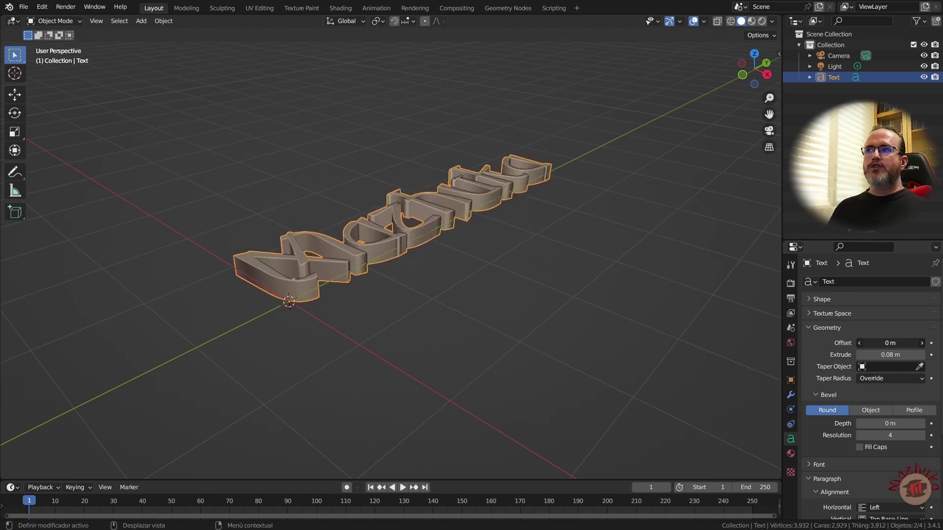
- Try a geometry offset of 0.009 m on the text in top view, and reset the offset to 0 m
key("KP_7")
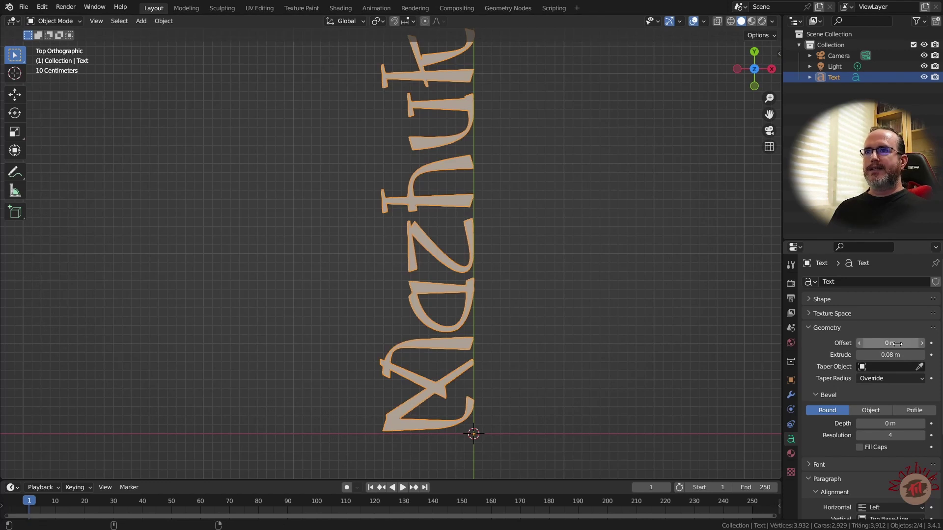
mouse_move(896, 343)
left_mouse_down()
mouse_move(881, 343)
mouse_move(897, 343)
left_mouse_up()
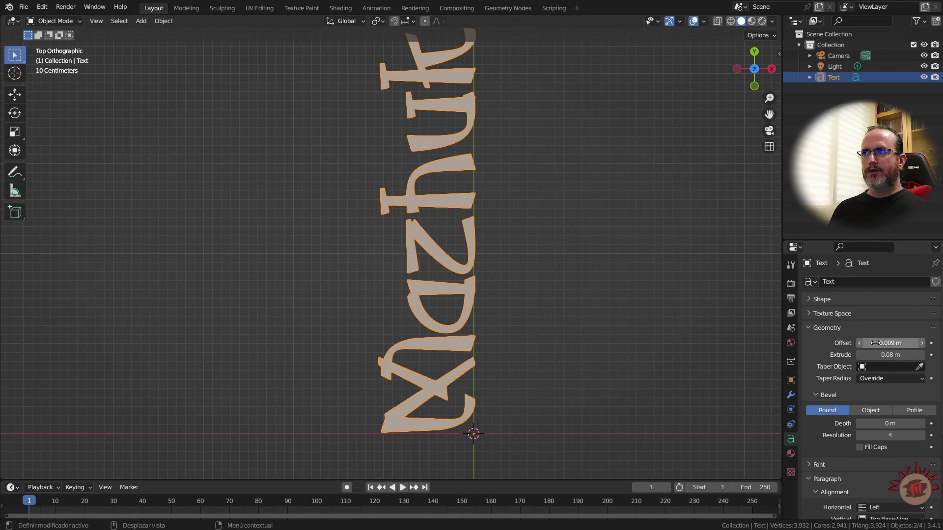
left_click(893, 343)
type("0")
key("Return")
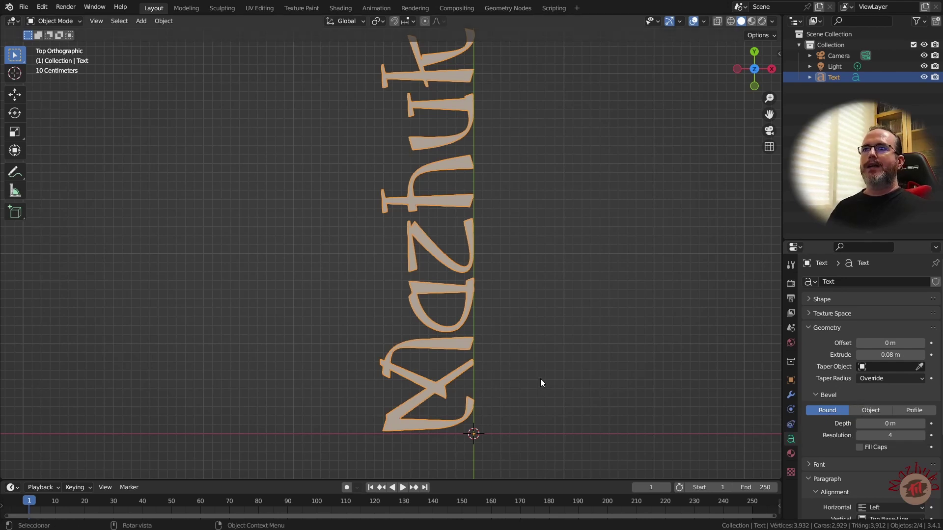
middle_click_drag(540, 379, 494, 308)
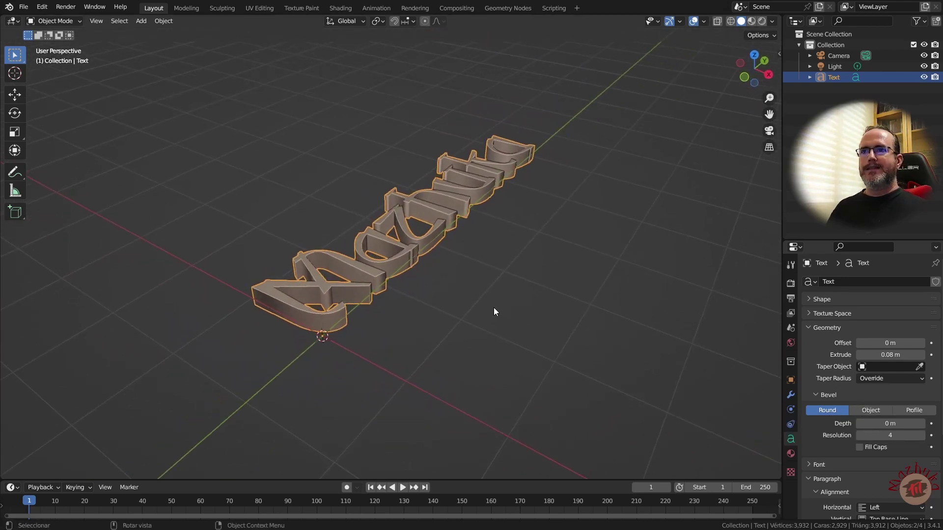
- Reset the text's extrusion to 0 m and give it a Round bevel with a depth of 0.02 m
left_click(895, 355)
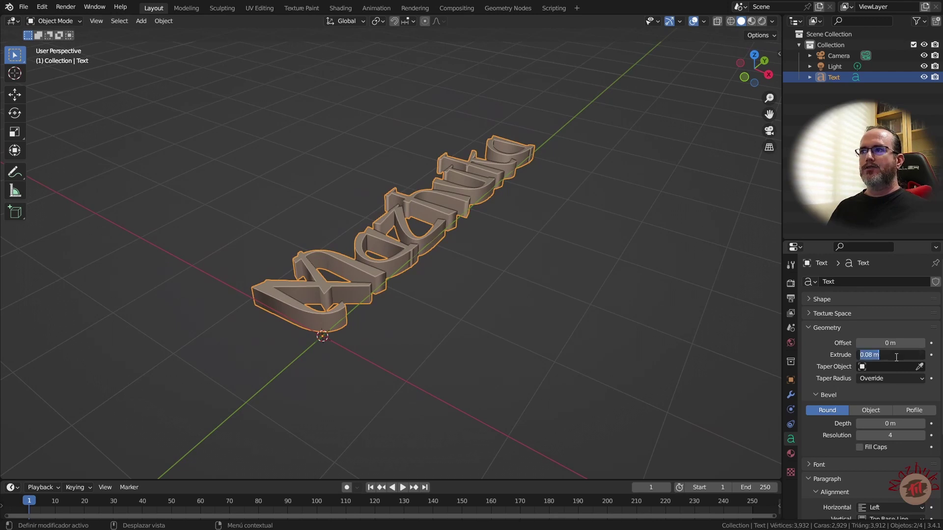
type("0")
key("Return")
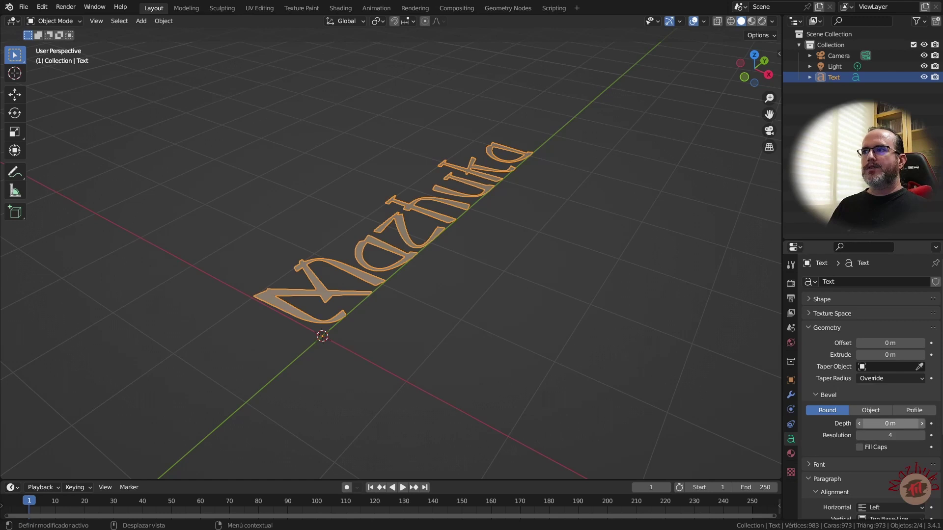
left_click_drag(889, 423, 899, 424)
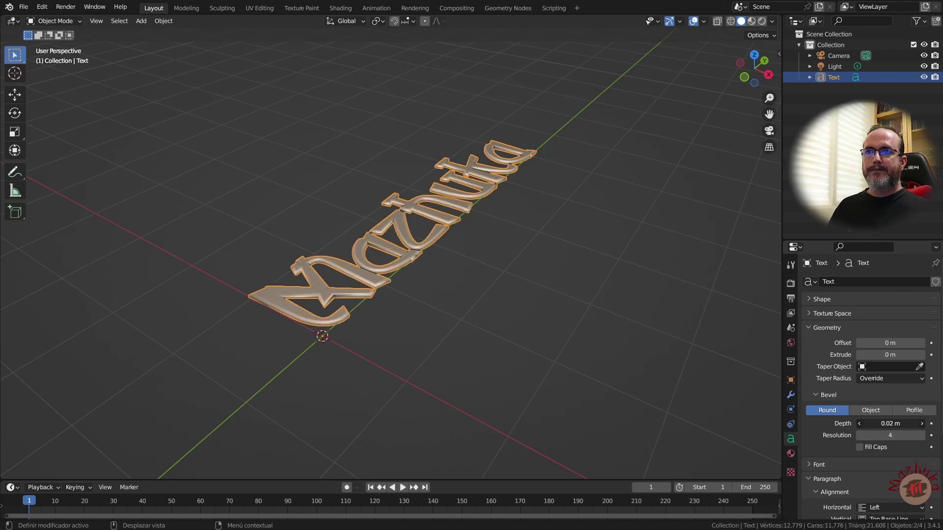
scroll(328, 310, "up", 4)
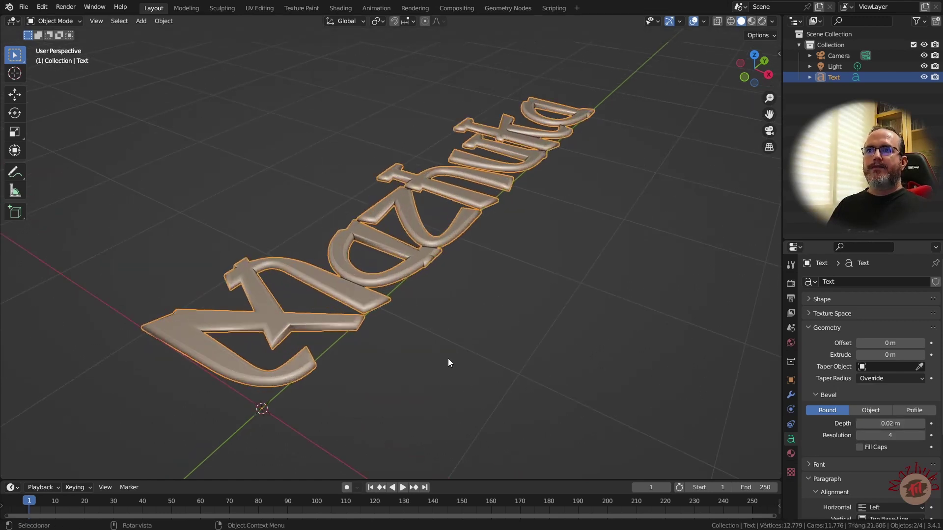
middle_click_drag(449, 364, 469, 282)
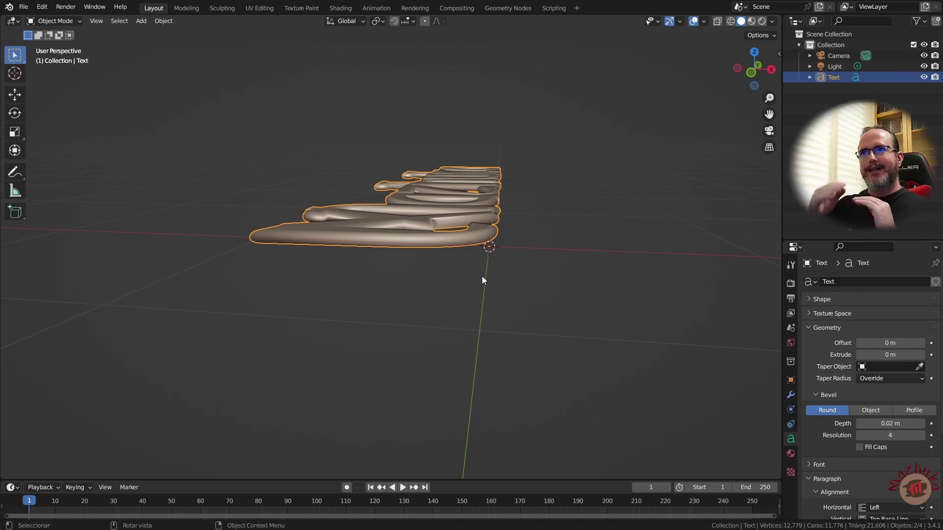
- Switch the text's bevel type from Round to Profile and examine the straight bevelled edge from the side
left_click(916, 411)
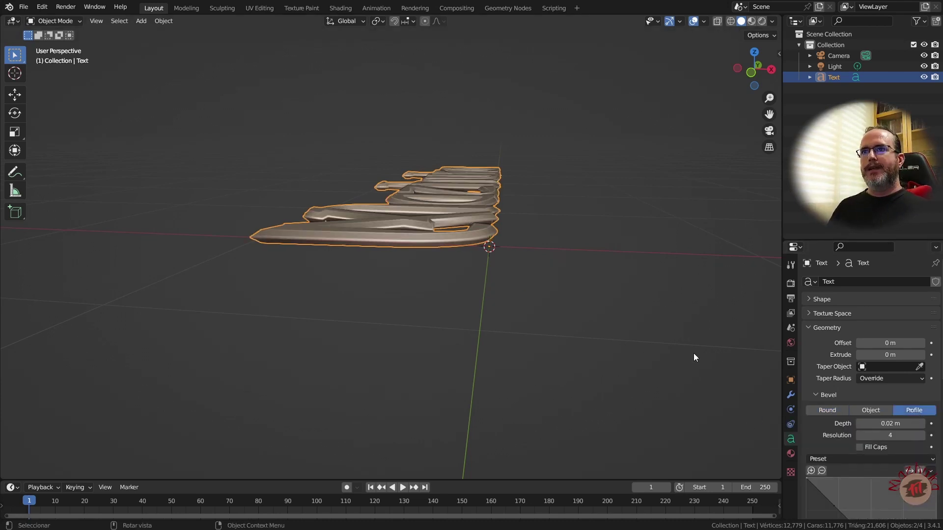
scroll(856, 454, "down", 8)
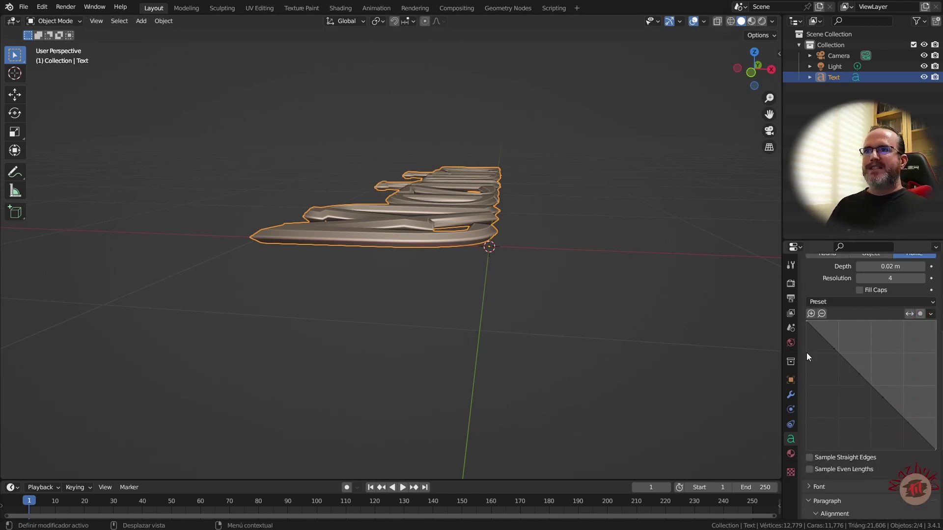
middle_click_drag(429, 243, 457, 303)
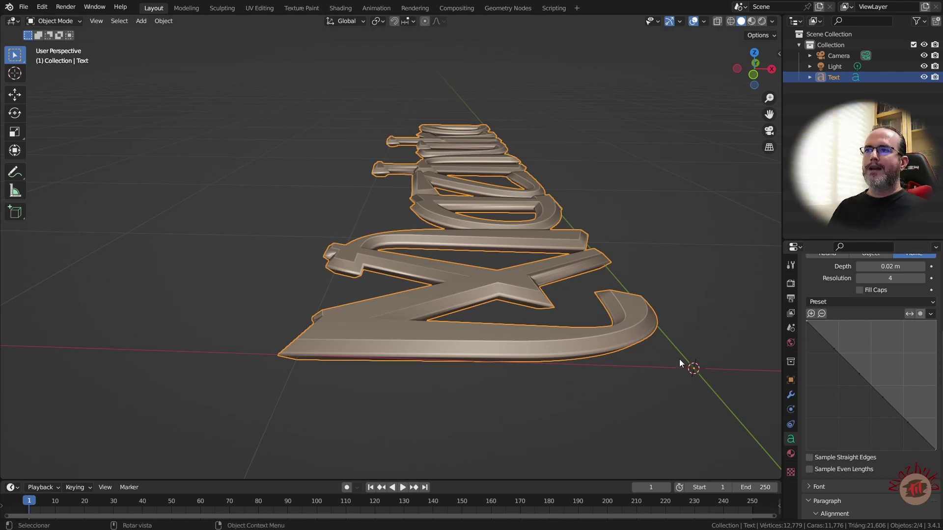
middle_click_drag(679, 359, 677, 232)
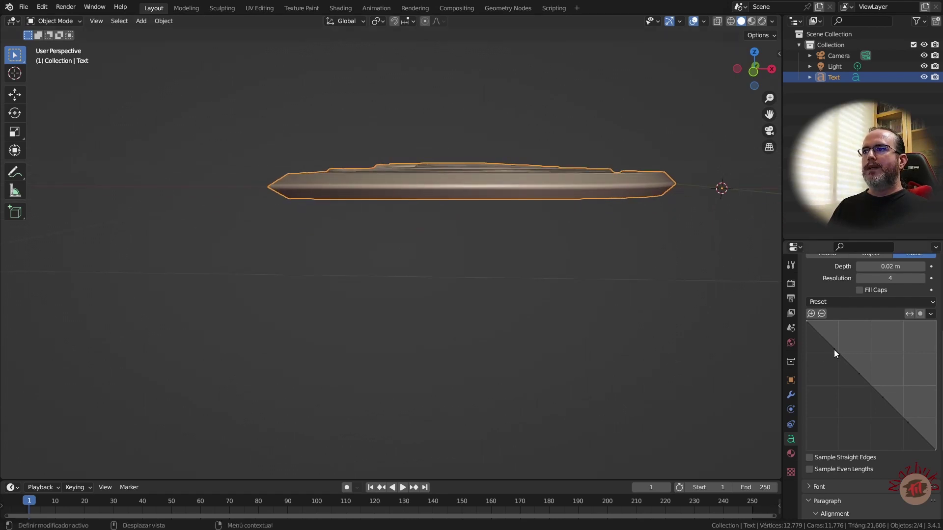
- Shape a sharp notch in the bevel profile curve with a vector-handle point at about 0.124, 0.566
left_click_drag(833, 350, 825, 367)
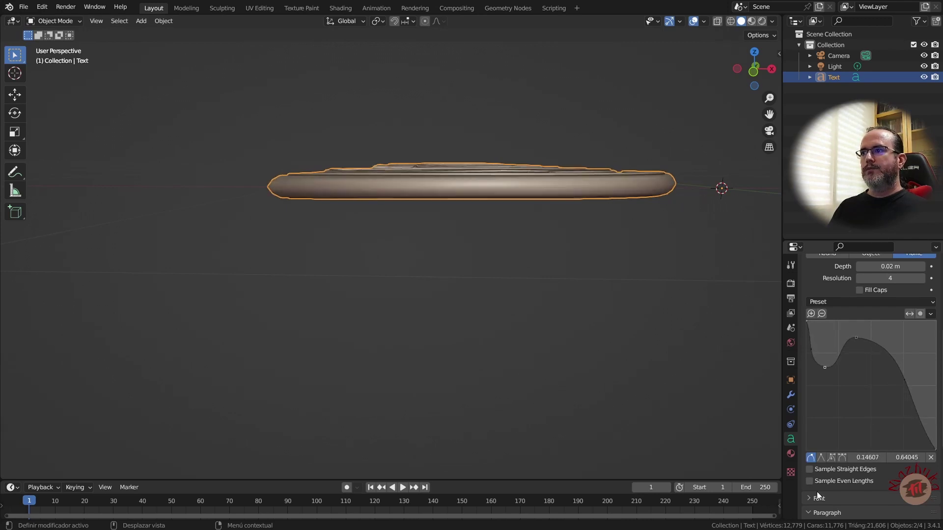
left_click(820, 457)
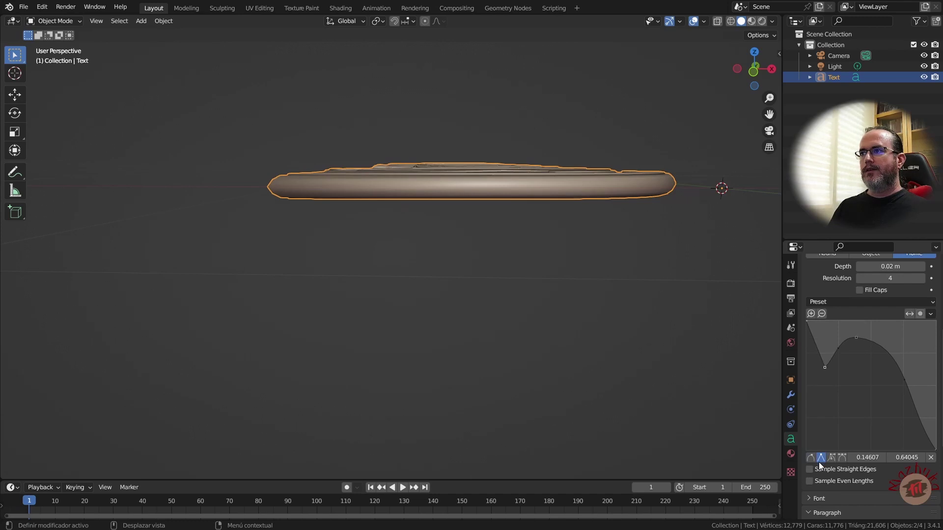
left_click_drag(824, 368, 821, 377)
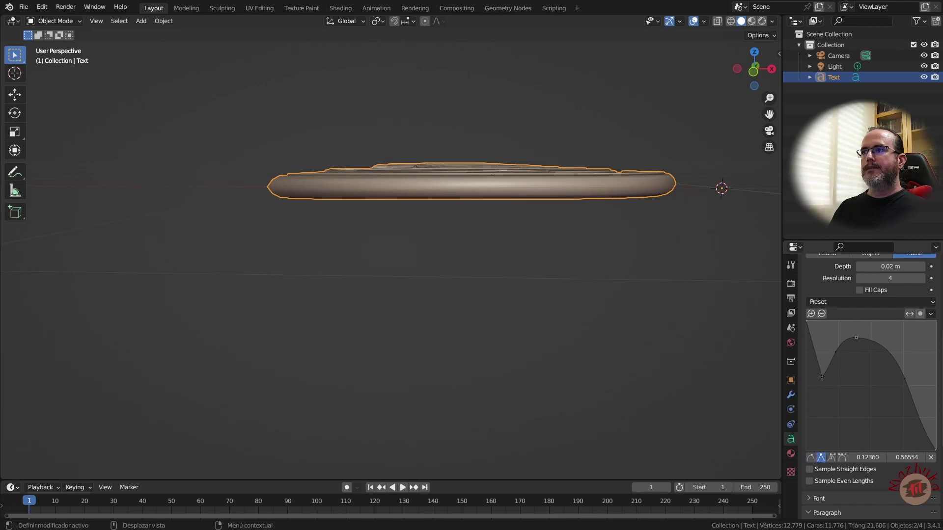
- Give the profile's two upper points vector handles, shift them towards the notch, and place a smooth point at about 0.843, 0.393
left_click_drag(905, 377, 902, 339)
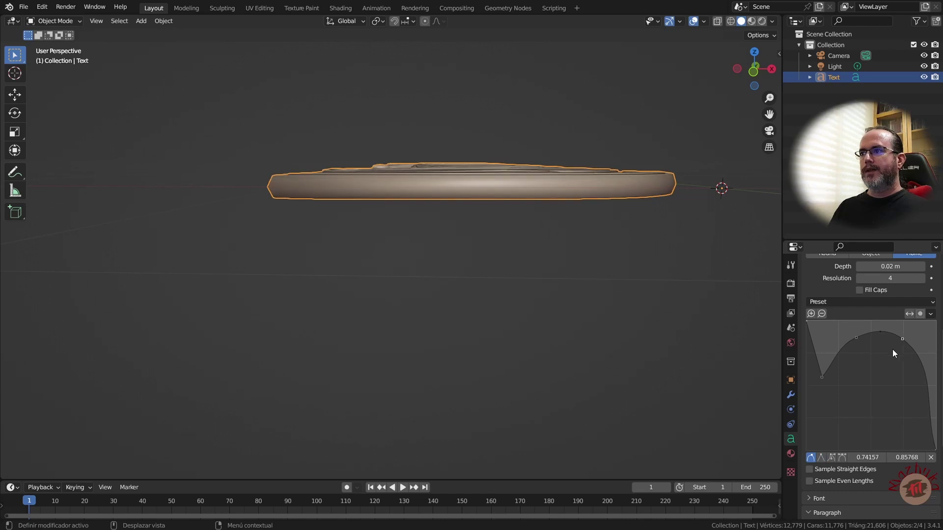
left_click(820, 457)
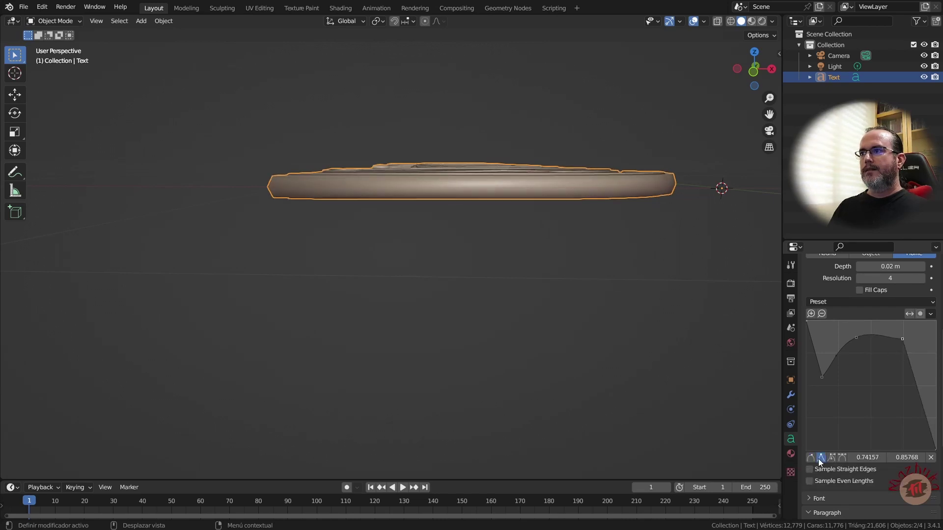
left_click(855, 338)
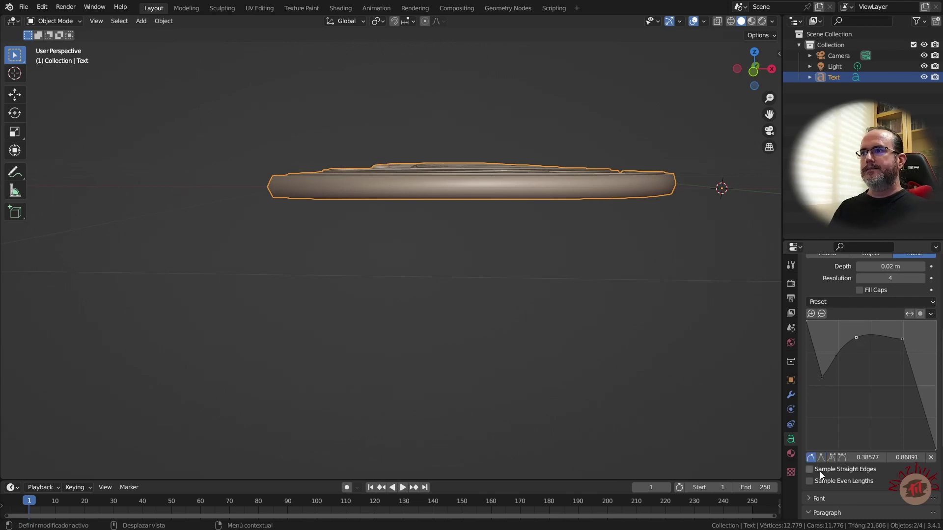
left_click(820, 457)
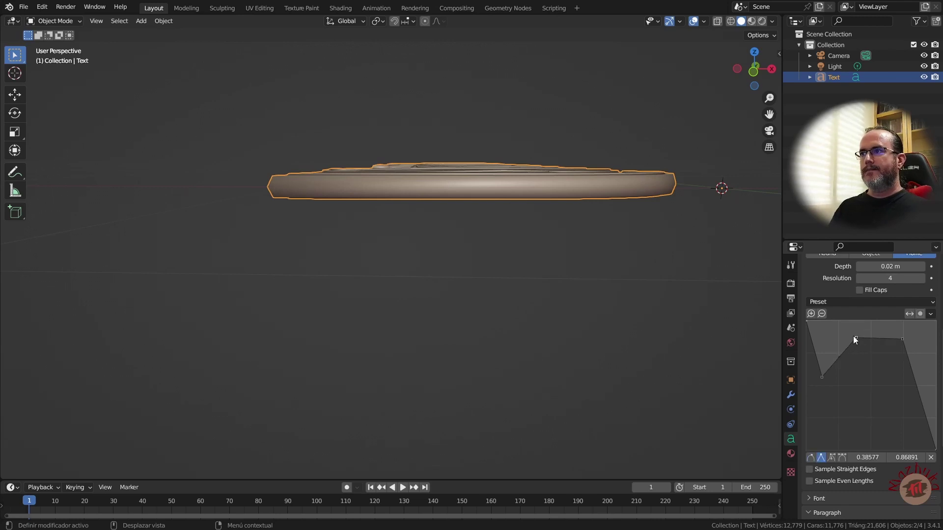
left_click_drag(856, 337, 830, 339)
left_click_drag(902, 339, 875, 348)
left_click_drag(909, 400, 915, 400)
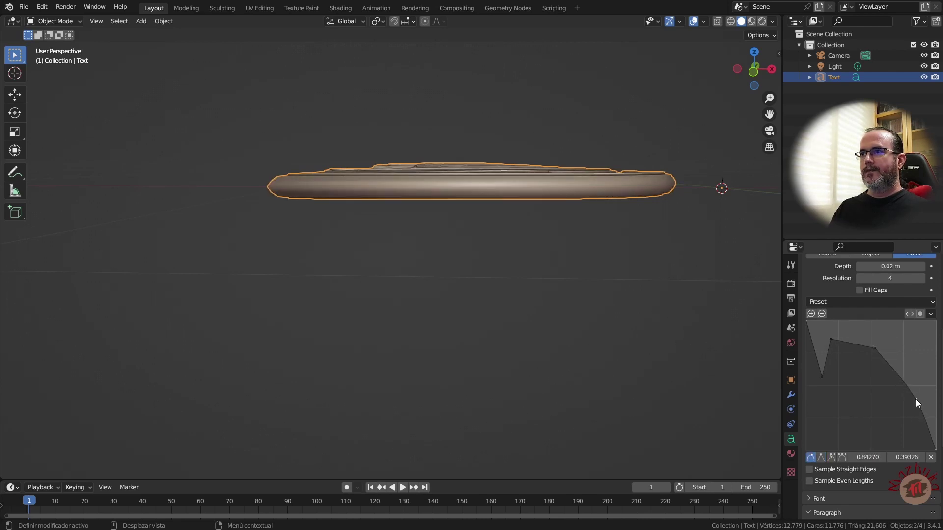
- Inspect the custom bevel on the letters and extrude the text by 0.026 m
middle_click_drag(590, 241, 576, 262)
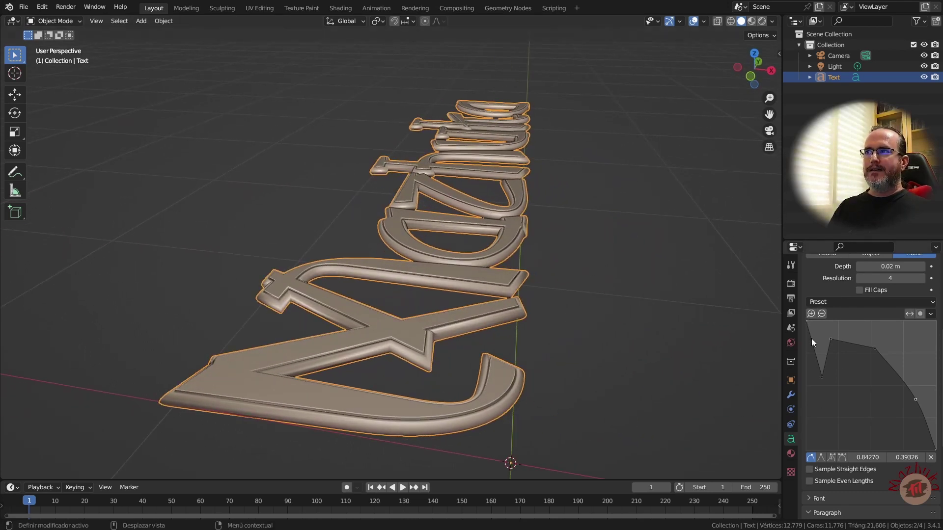
middle_click_drag(467, 400, 561, 395)
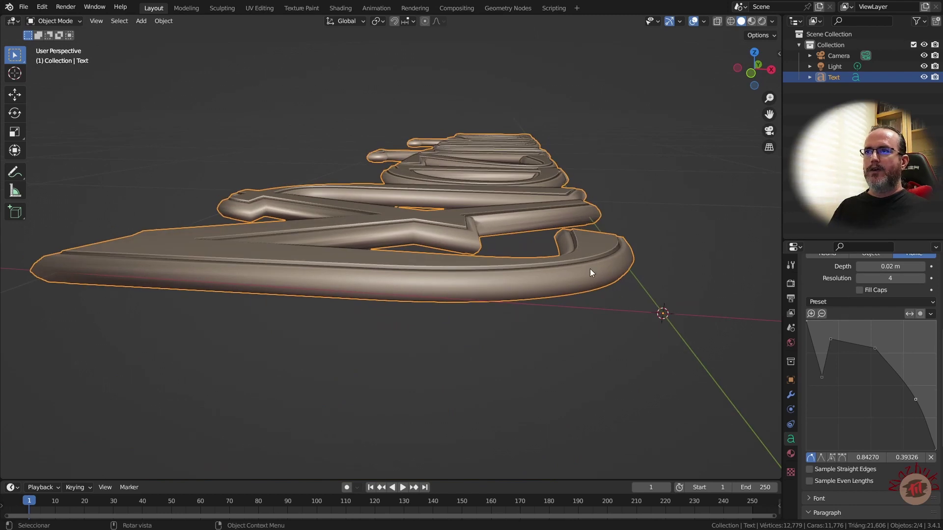
middle_click_drag(609, 296, 483, 370)
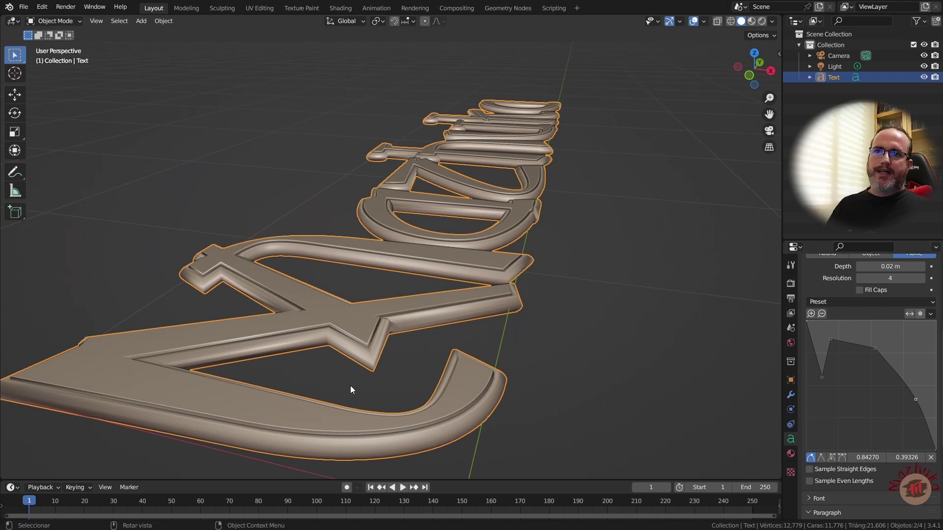
middle_click_drag(334, 361, 385, 365)
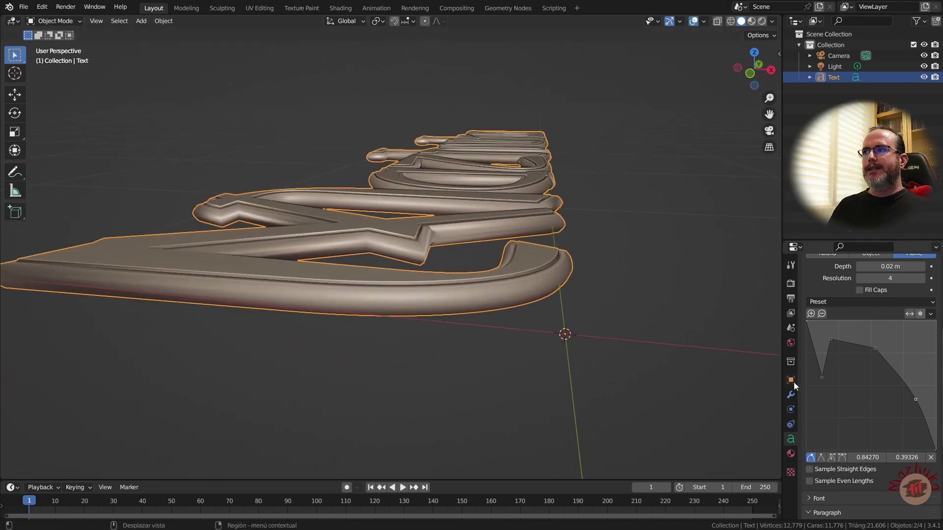
scroll(907, 326, "up", 5)
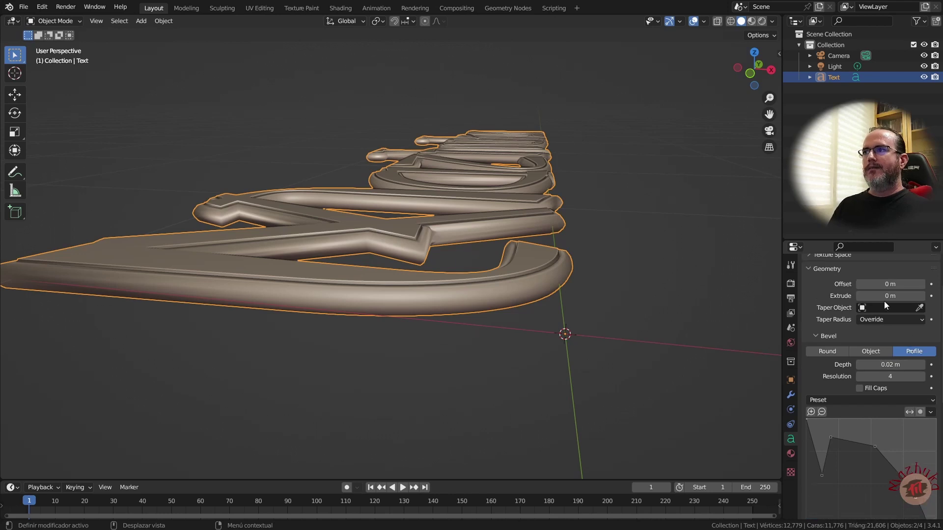
left_click_drag(889, 295, 922, 296)
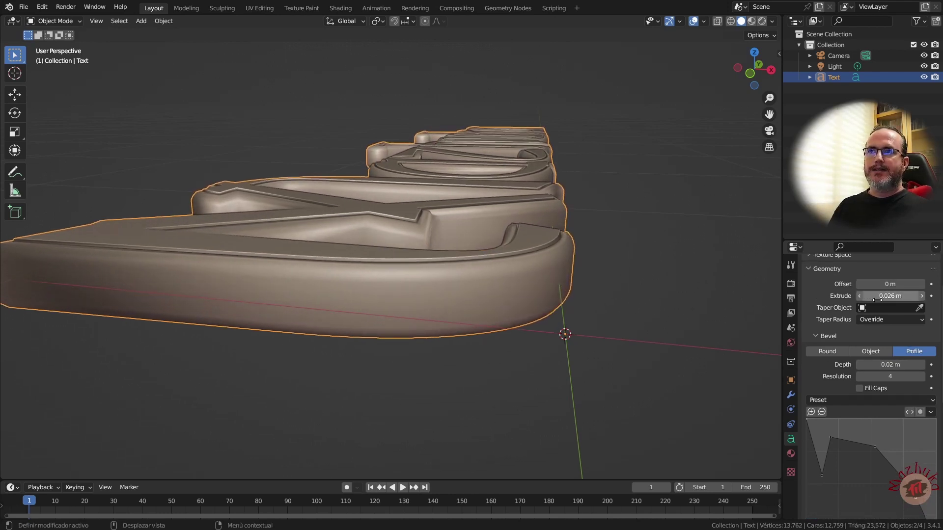
middle_click_drag(611, 315, 553, 297)
scroll(510, 316, "down", 5)
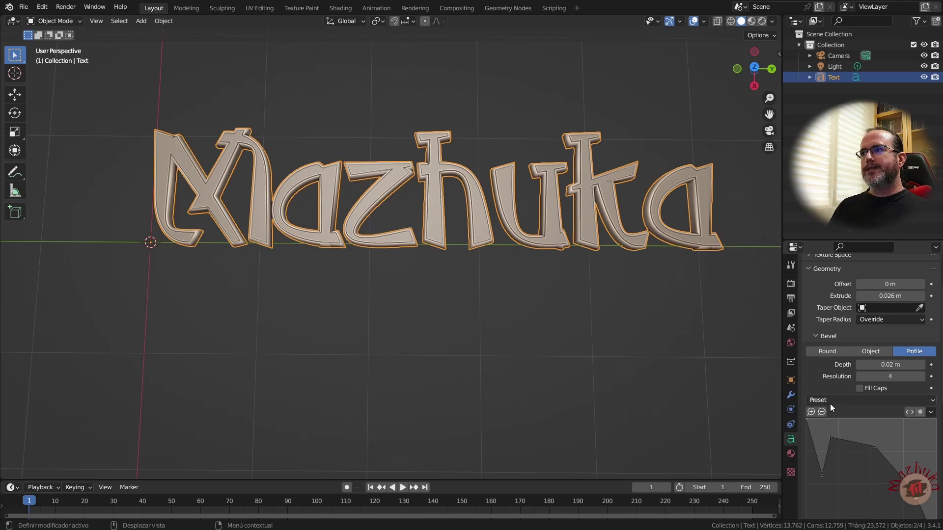
- Collapse the text's Bevel and Geometry settings and expand its Font settings
scroll(830, 404, "down", 4)
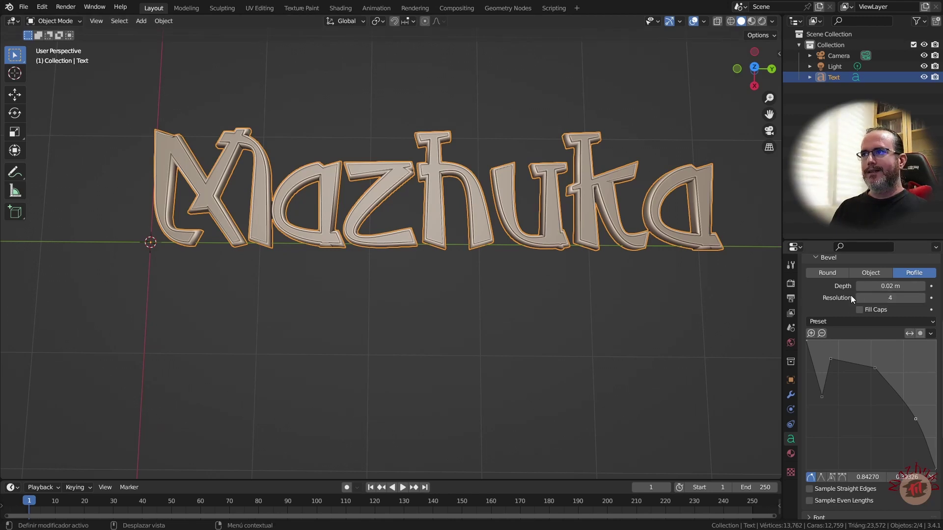
scroll(831, 392, "down", 8)
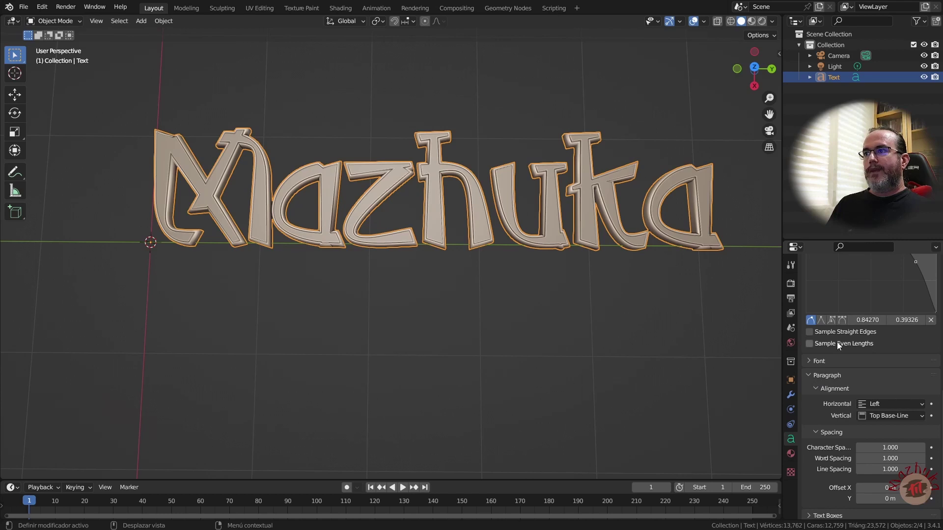
scroll(837, 342, "up", 10)
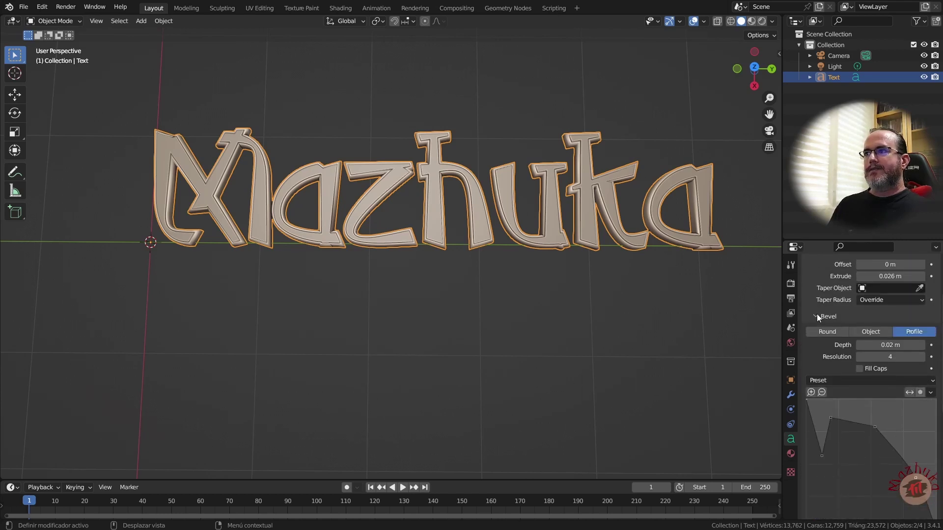
left_click(817, 317)
scroll(820, 317, "up", 3)
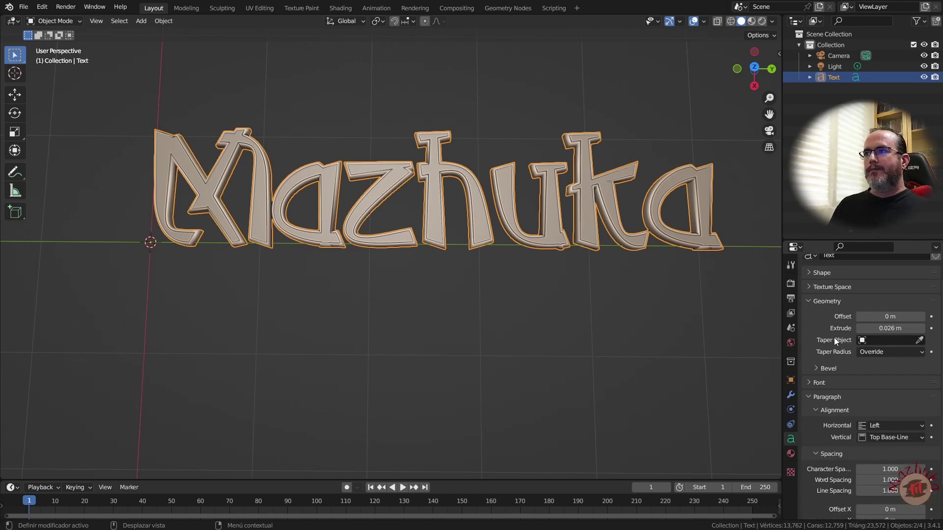
scroll(834, 337, "up", 1)
left_click(808, 320)
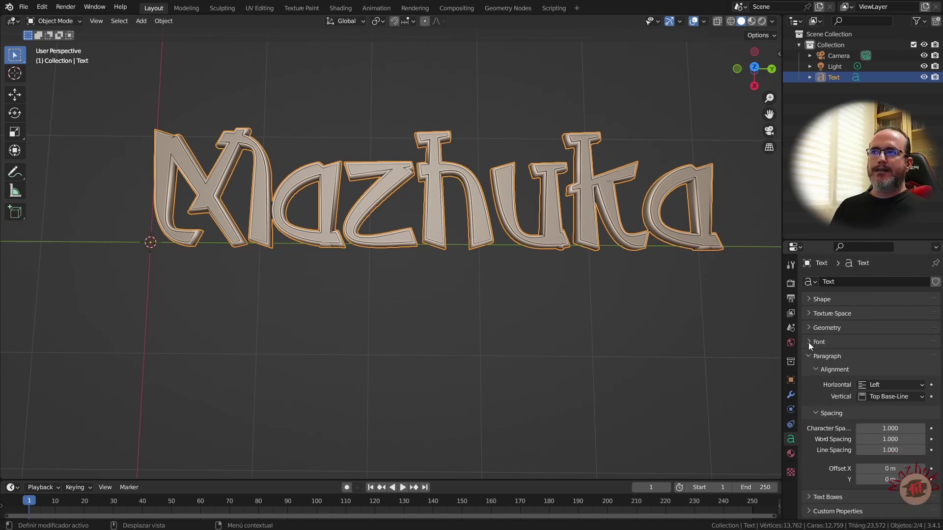
left_click(811, 342)
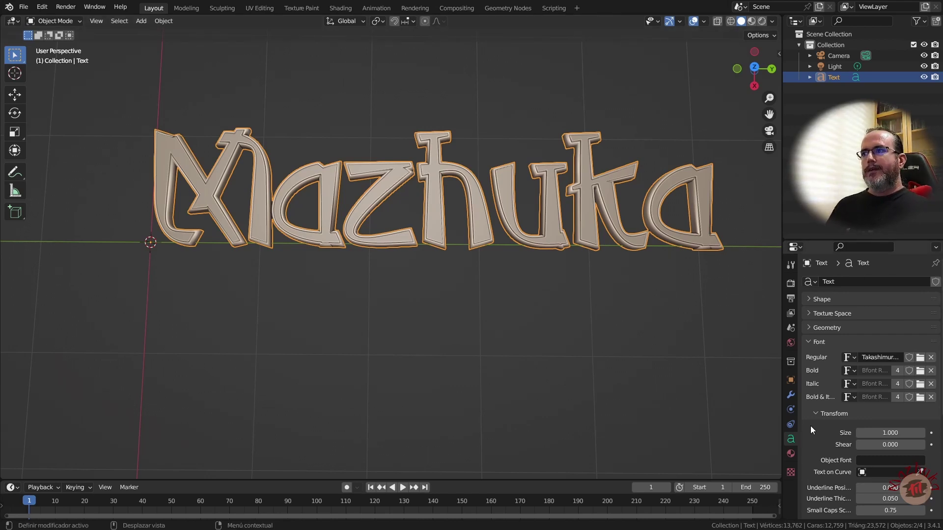
- Try a font size of 0.9 on the text in the Font transform settings
scroll(810, 426, "down", 3)
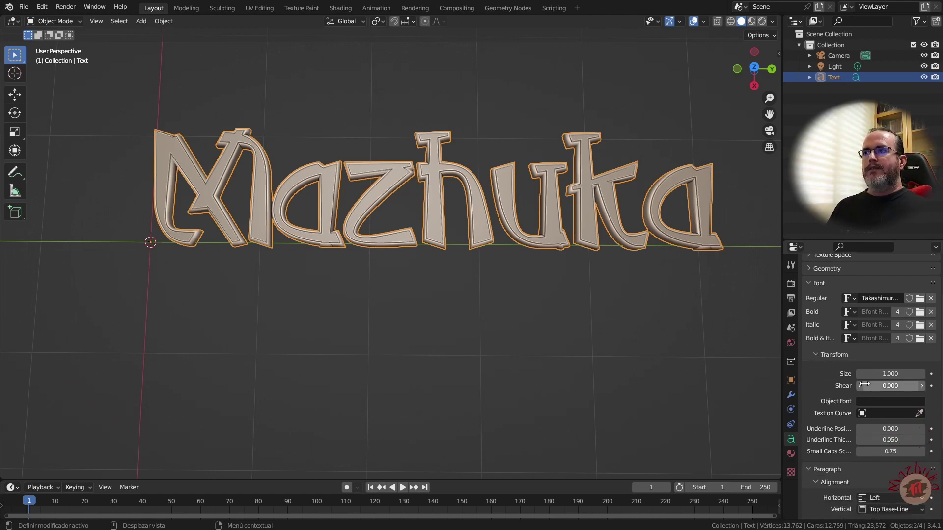
left_click(888, 376)
type("0.9")
key("Return")
mouse_move(888, 374)
left_mouse_down()
mouse_move(909, 375)
mouse_move(820, 386)
mouse_move(898, 386)
mouse_move(887, 386)
left_mouse_up()
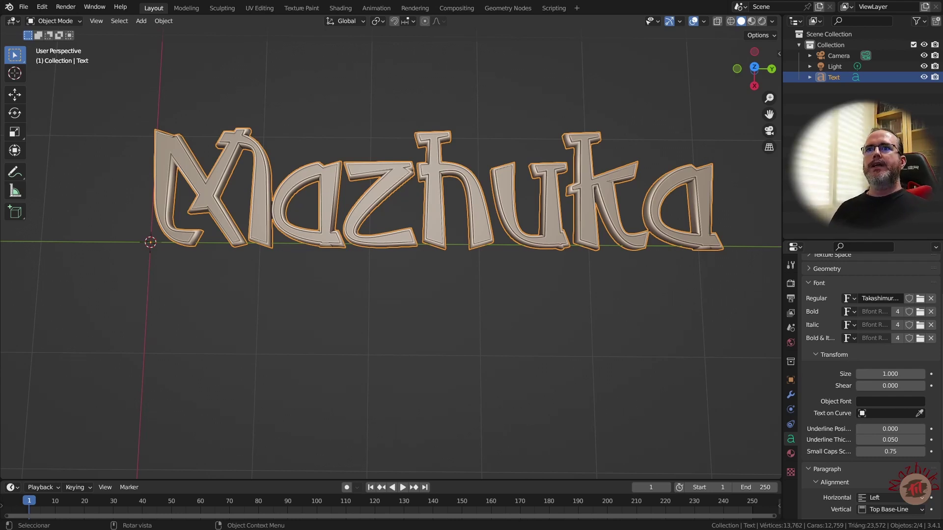
- Deselect the text and add a Bezier curve to the scene
scroll(390, 255, "down", 1)
scroll(385, 347, "down", 1)
left_click(385, 346)
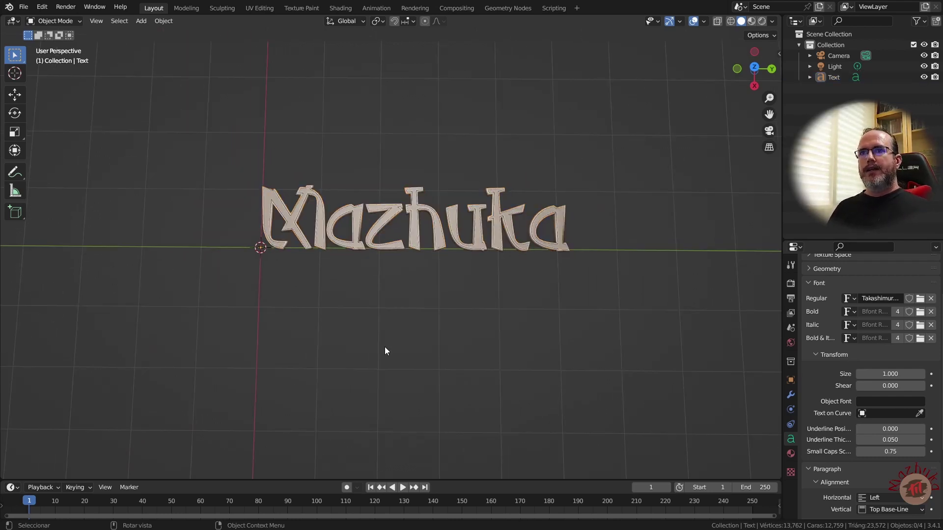
key("shift+a")
mouse_move(363, 309)
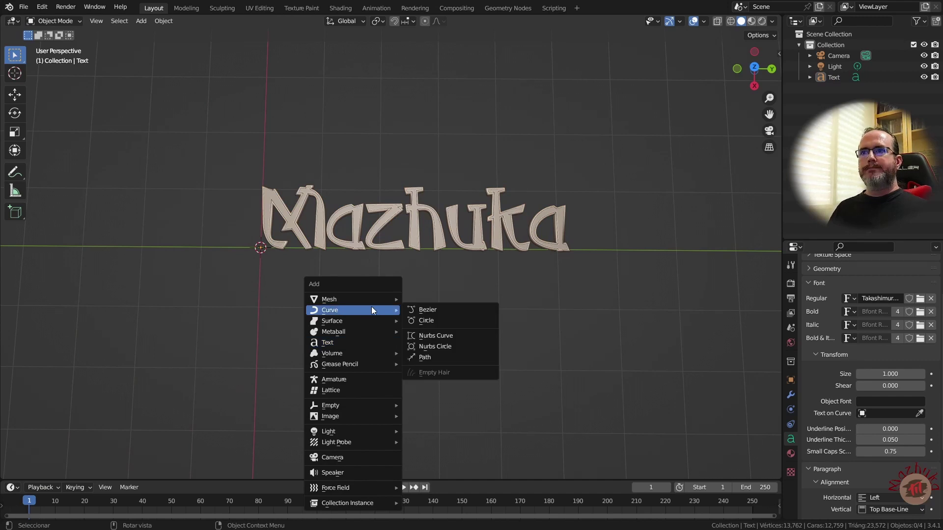
left_click(429, 310)
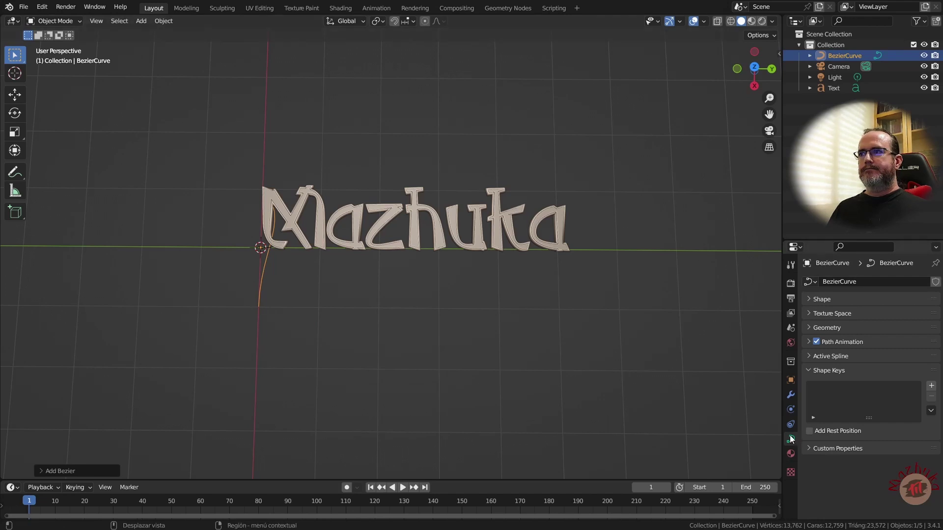
- Set the Bezier curve's shape to 2D and rotate the curve by 90 degrees
left_click(808, 298)
left_click(839, 315)
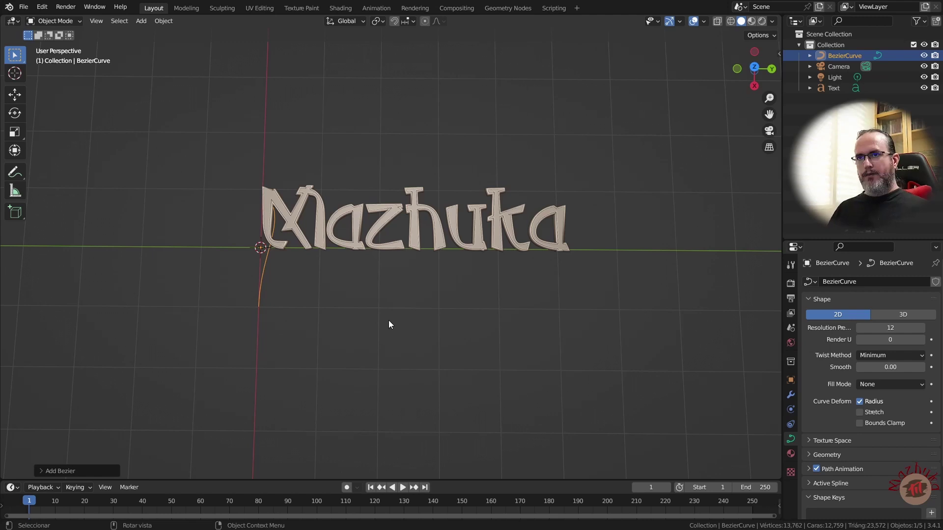
type("r")
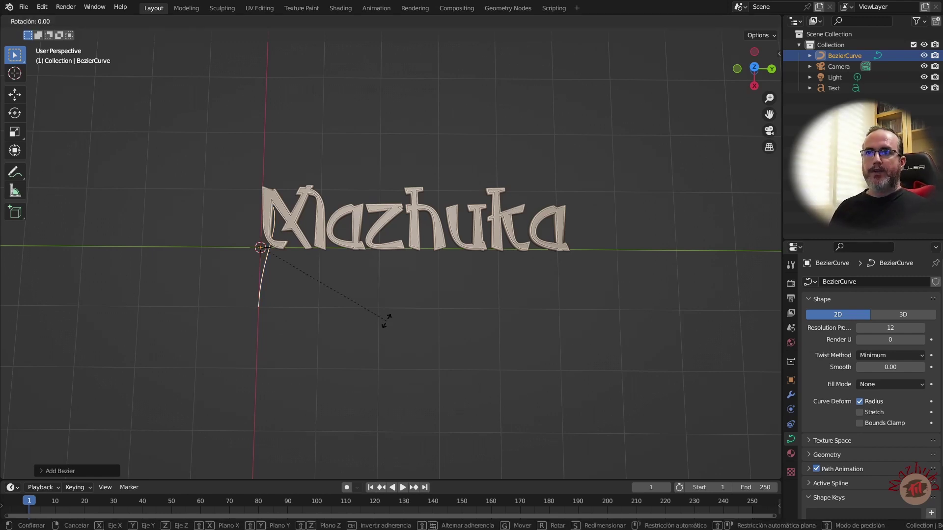
type("90")
key("Return")
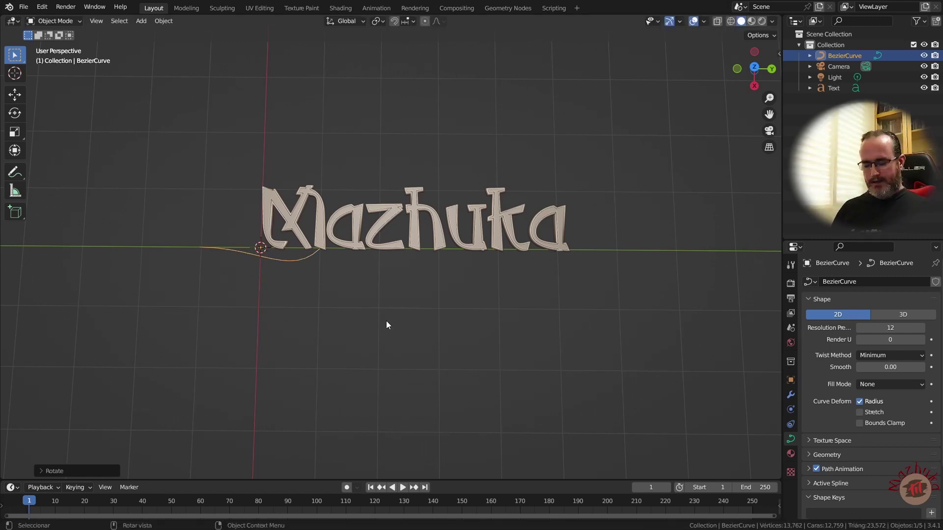
- Move the curve below the Mazhuka text with the Z axis locked and scale it up to about the text's width
key("g")
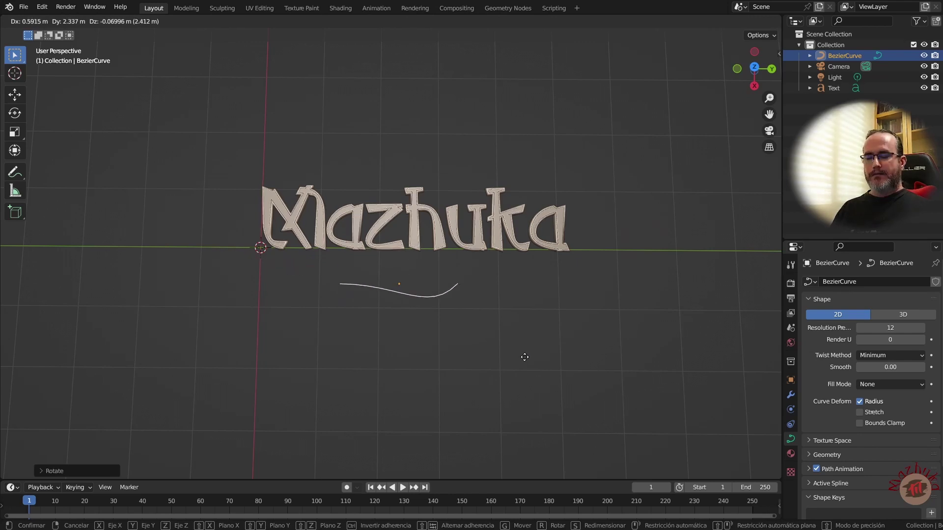
key("shift+z")
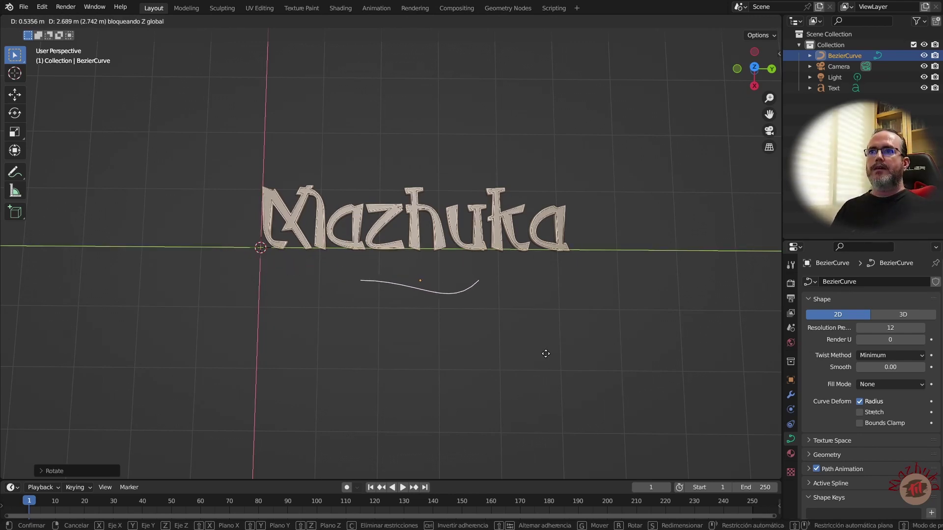
left_click(565, 398)
key("s")
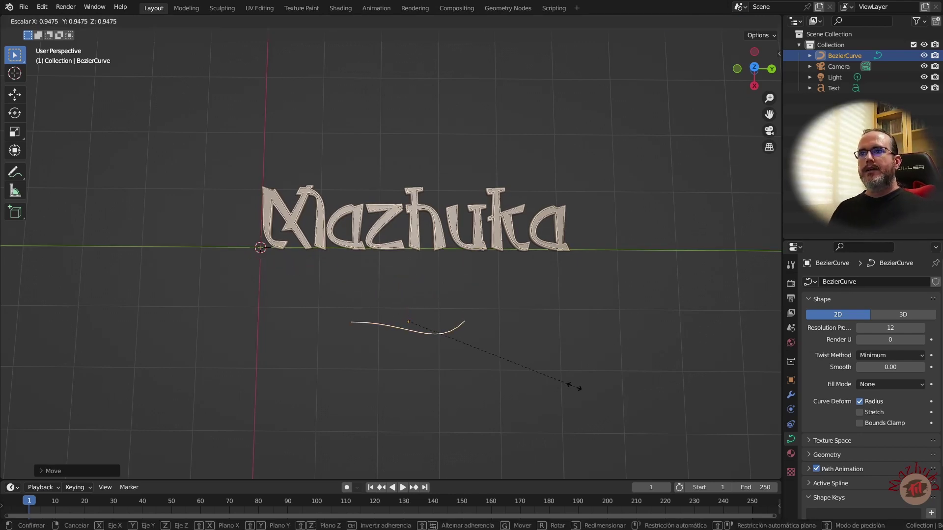
left_click(44, 440)
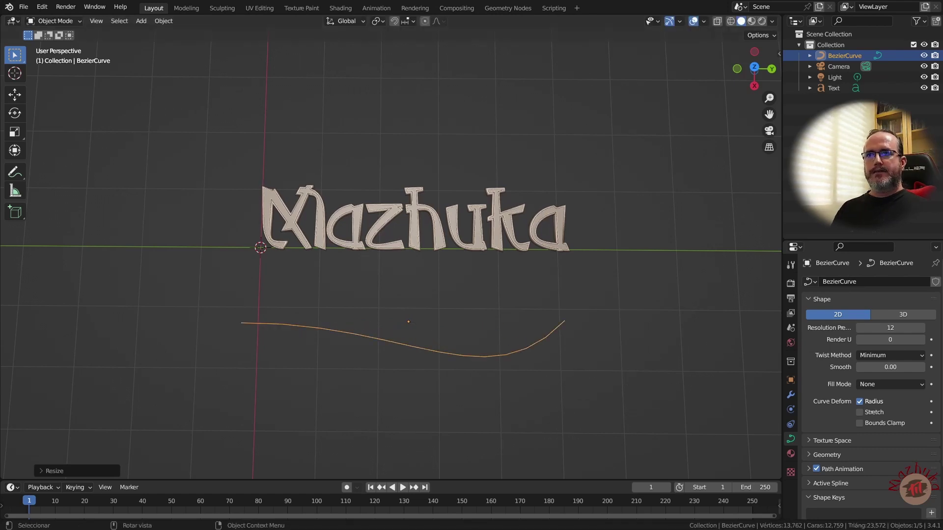
- Reshape the curve into a soft S-wave by tilting the handles of its start point and steepening those of its end point
key("Tab")
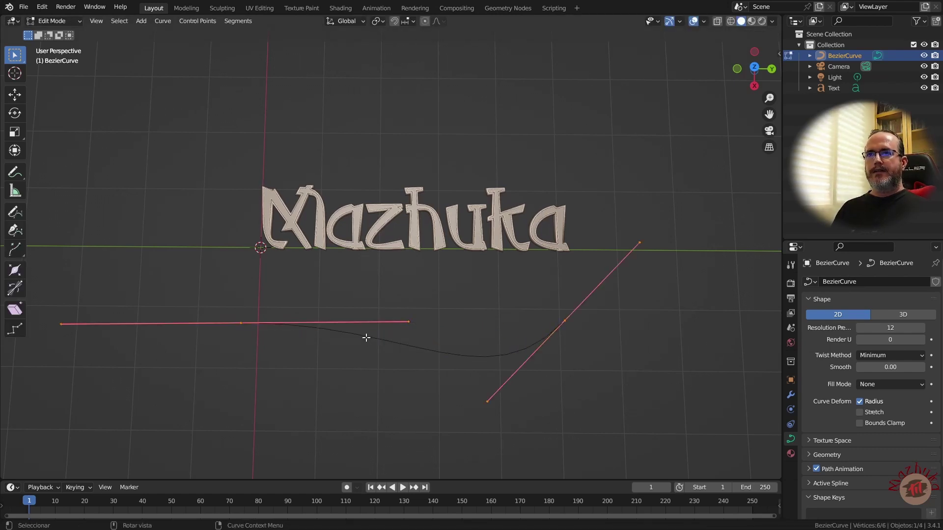
left_click_drag(60, 325, 112, 363)
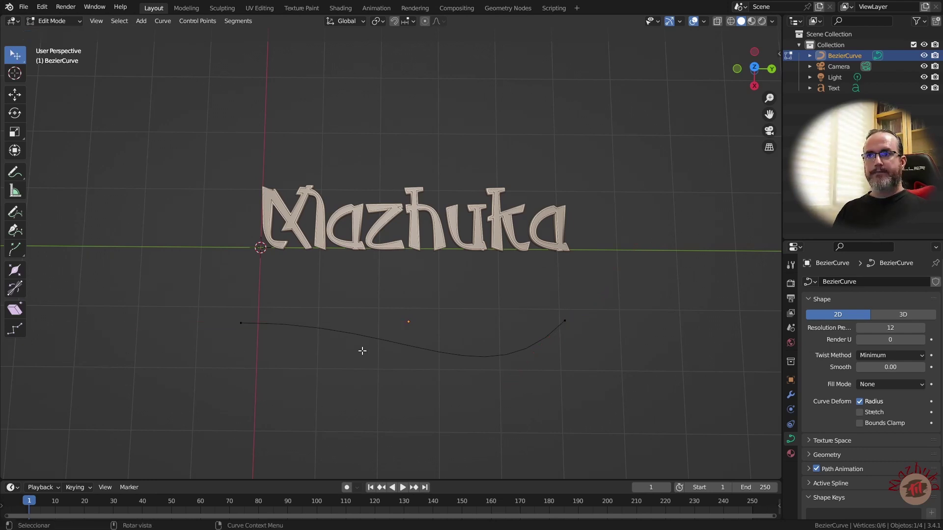
left_click(240, 323)
left_click_drag(66, 328, 110, 369)
left_click(564, 322)
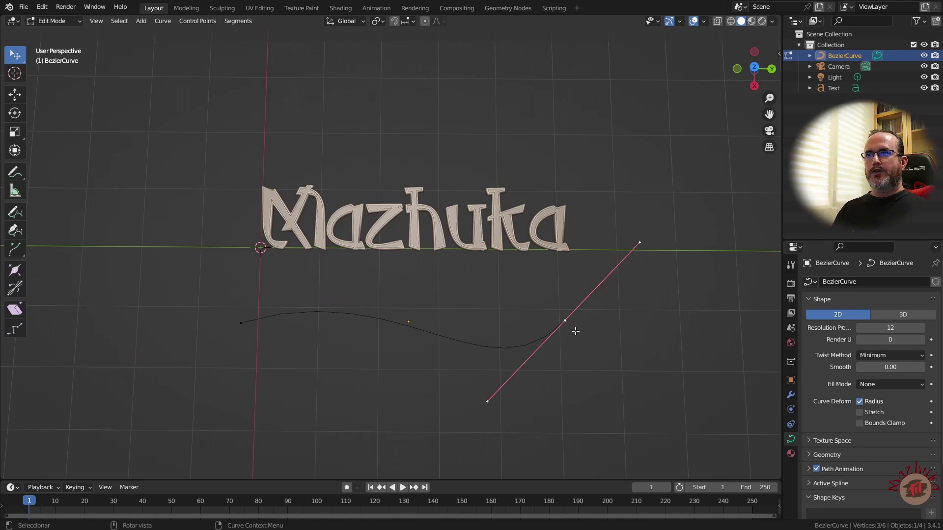
left_click_drag(638, 243, 601, 230)
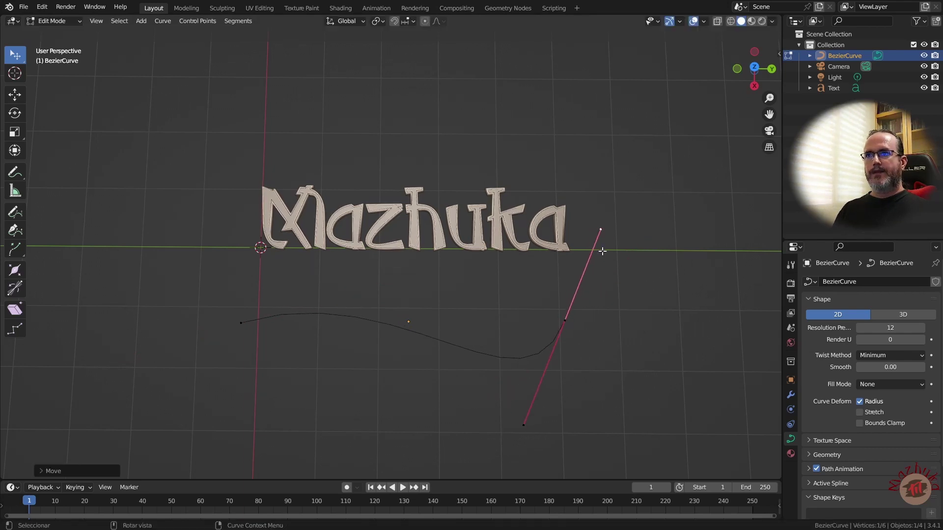
left_click(241, 325)
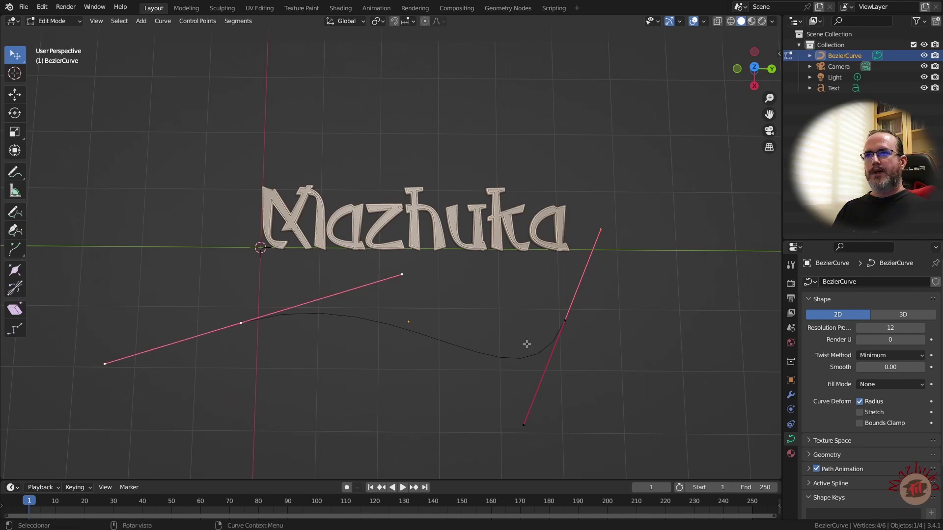
left_click(600, 336)
key("Tab")
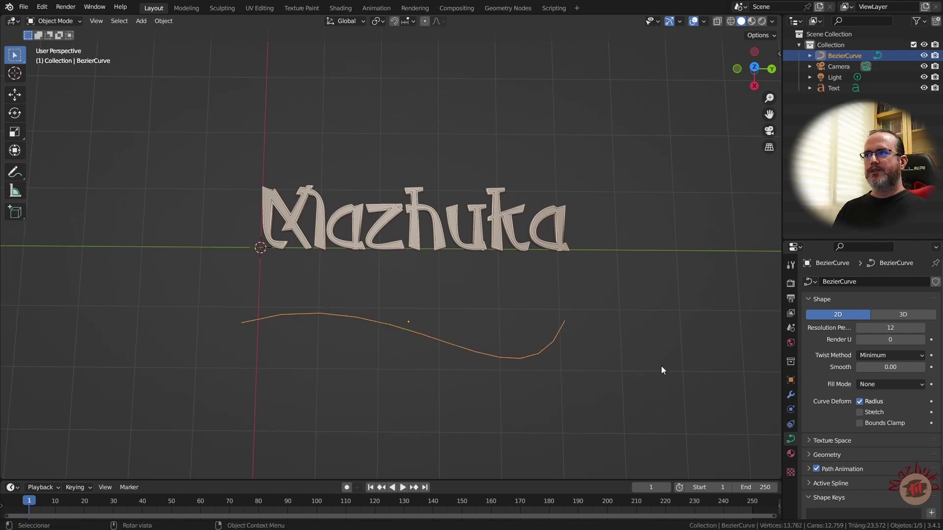
- Make the Mazhuka text follow the curve by assigning BezierCurve as its Text on Curve object
left_click(502, 231)
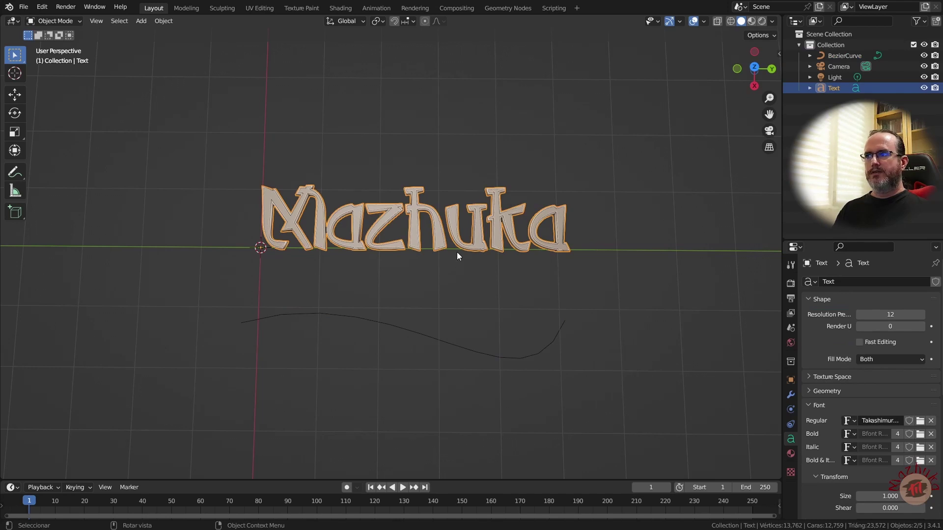
scroll(827, 428, "down", 10)
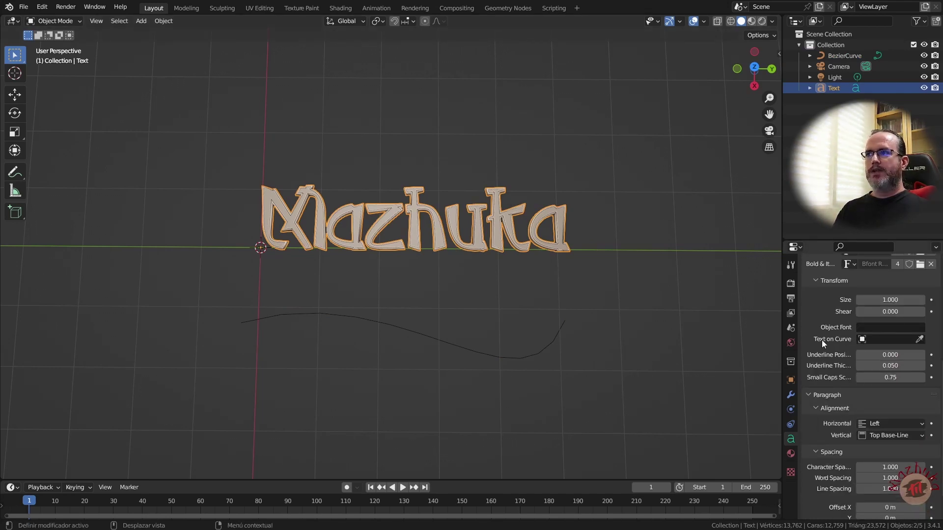
left_click(868, 341)
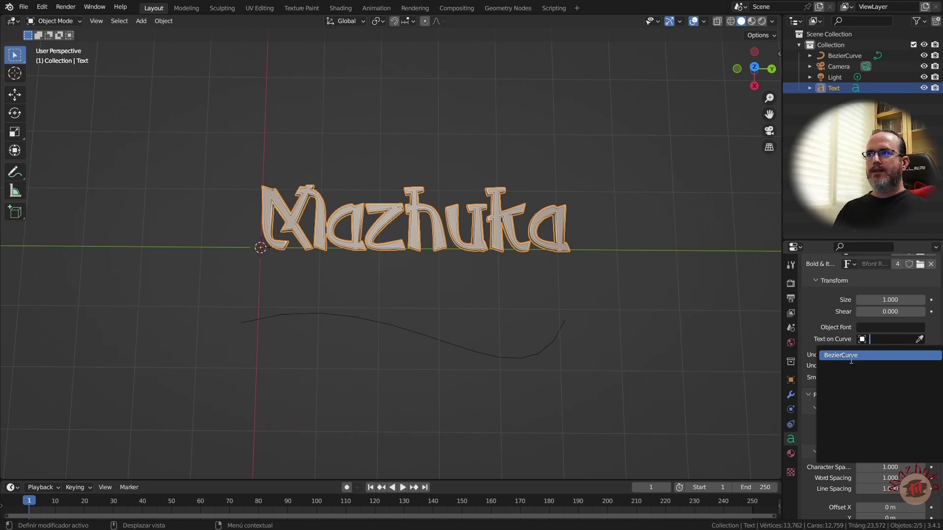
left_click(847, 358)
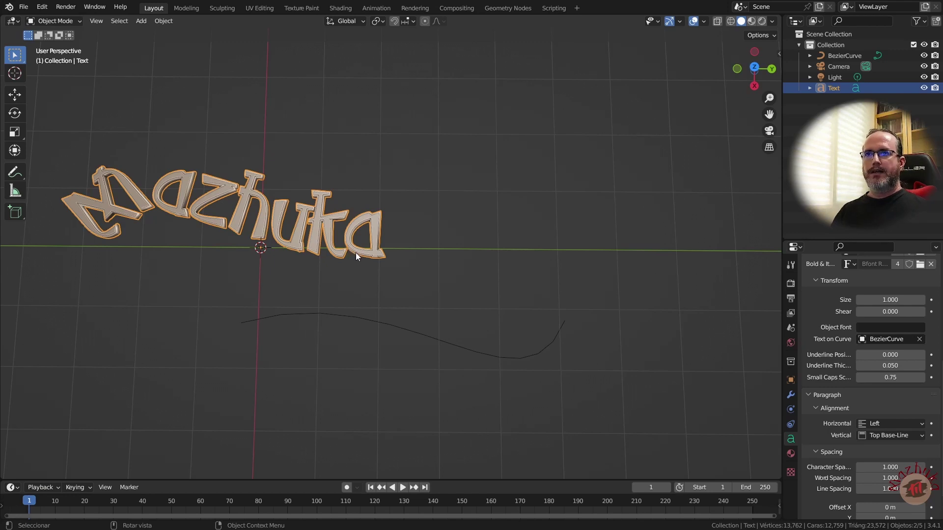
- Snap the Bezier curve to the 3D cursor at the world origin and deselect it
left_click(362, 319)
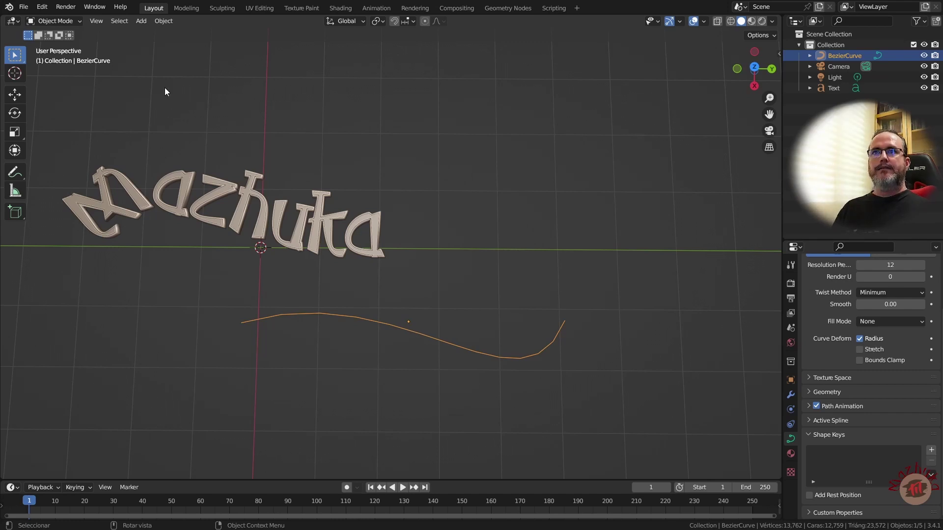
left_click(163, 21)
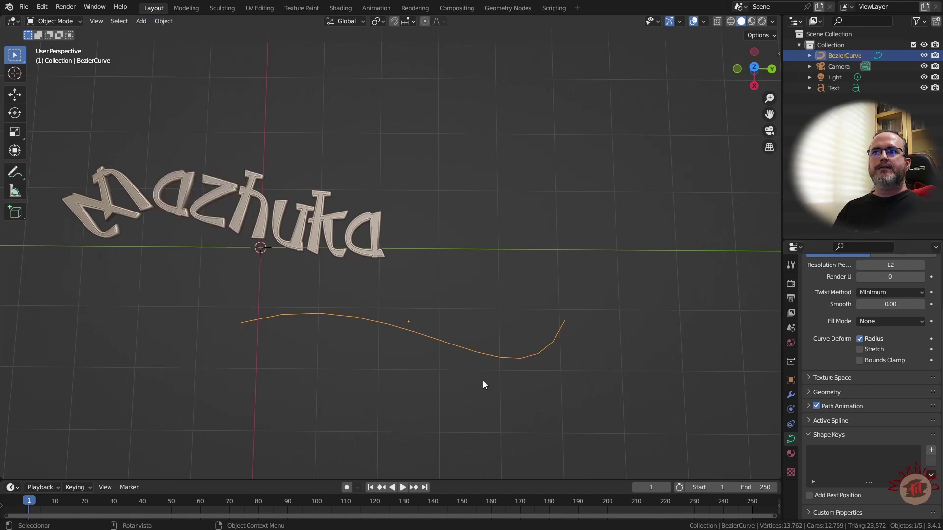
key("shift+s")
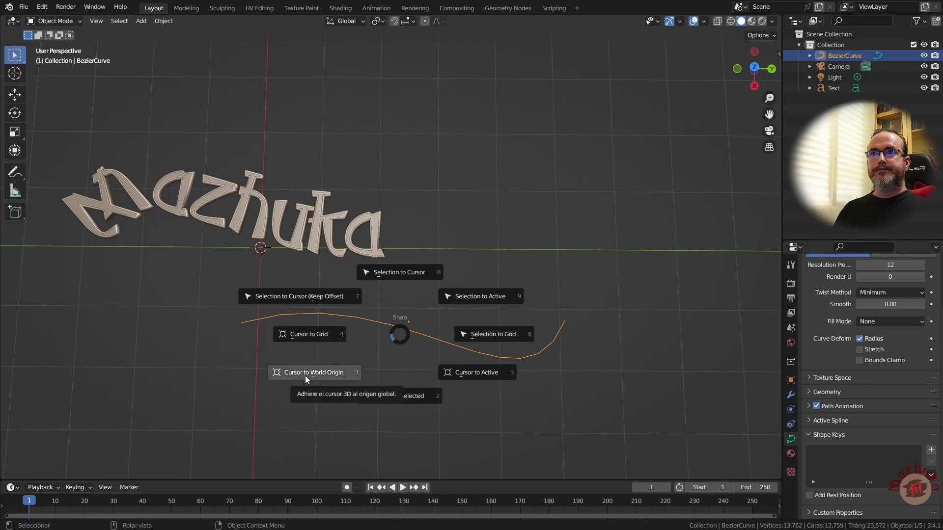
left_click(408, 275)
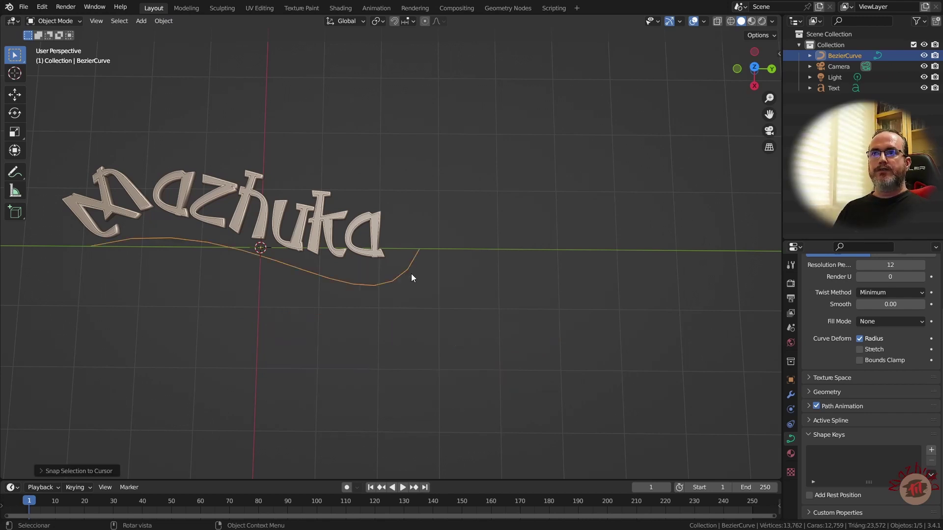
left_click(277, 345)
- Examine how the text follows the curve from the top view and in perspective
middle_click_drag(158, 270, 219, 255)
key("KP_7")
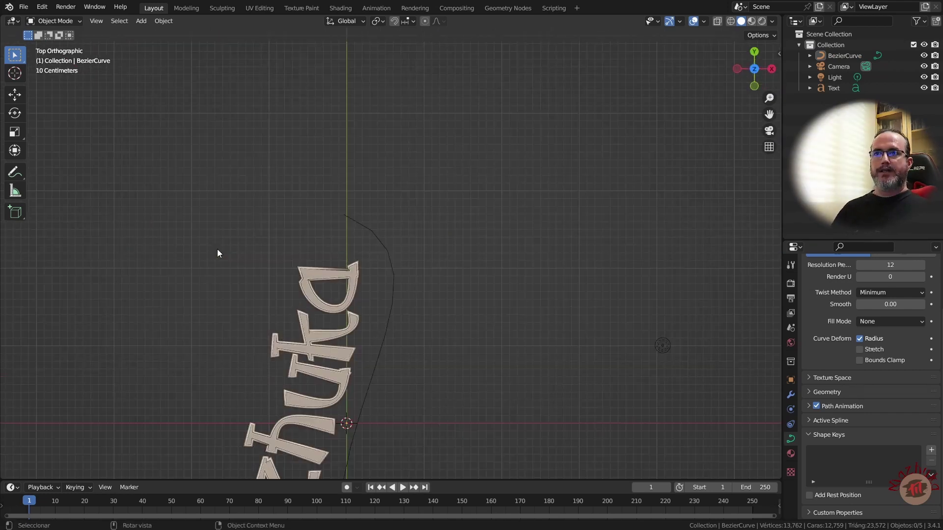
middle_click_drag(459, 351, 479, 192)
key("KP_7")
scroll(449, 319, "down", 3, "shift")
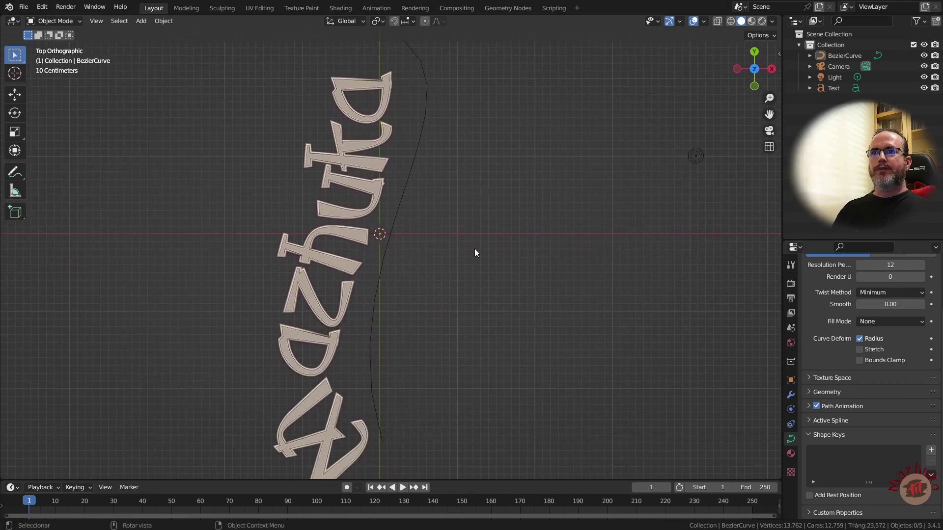
scroll(475, 254, "down", 1)
mouse_move(475, 249)
middle_mouse_down()
mouse_move(481, 265)
mouse_move(474, 250)
middle_mouse_up()
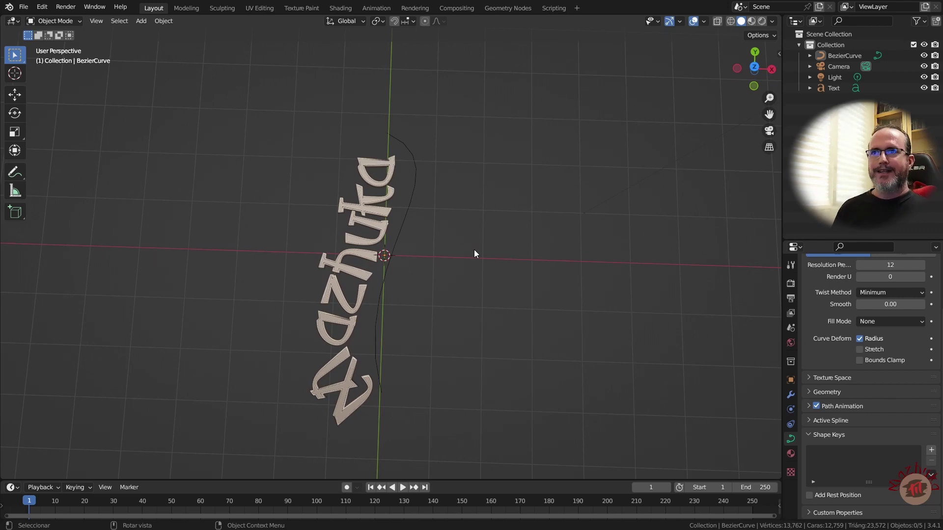
key("KP_7")
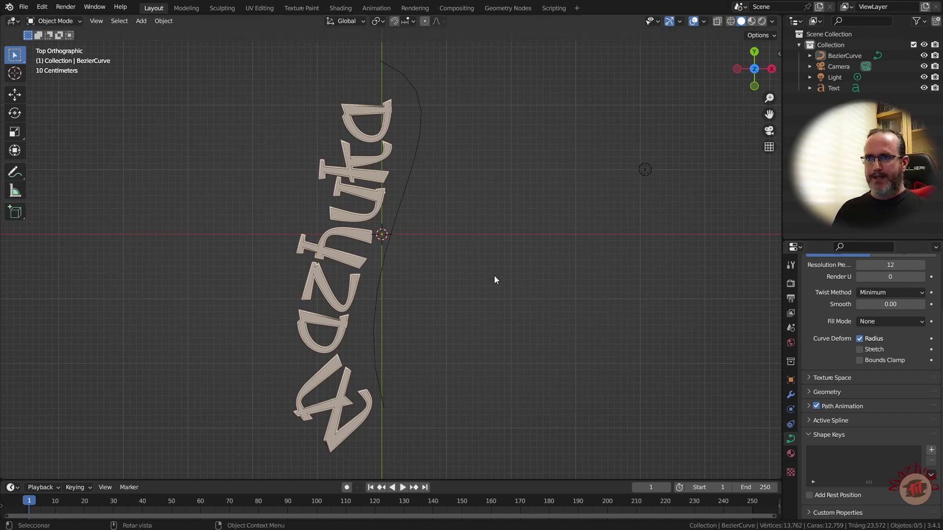
mouse_move(685, 381)
middle_mouse_down()
mouse_move(633, 392)
mouse_move(612, 352)
mouse_move(653, 316)
mouse_move(511, 472)
middle_mouse_up()
- Select the text object, collapse its font Transform settings and expand its Text Boxes settings
left_click(833, 88)
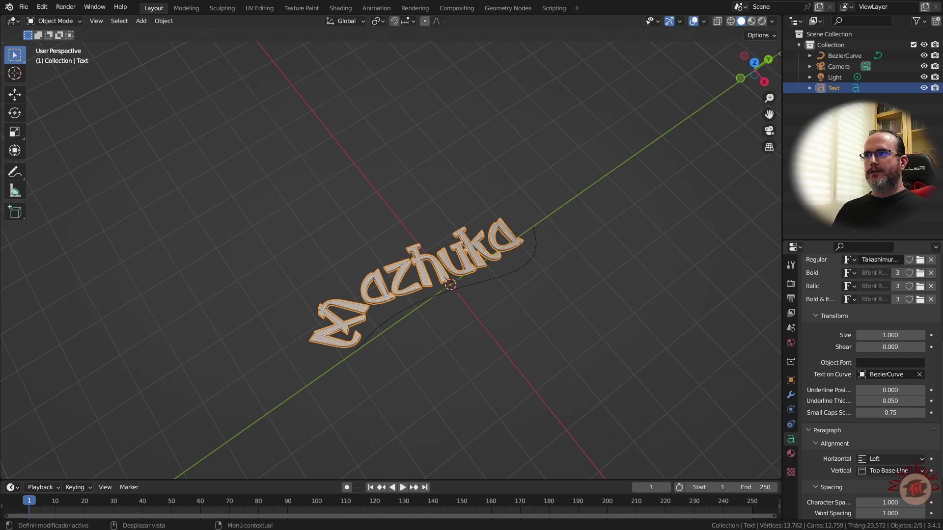
left_click(816, 316)
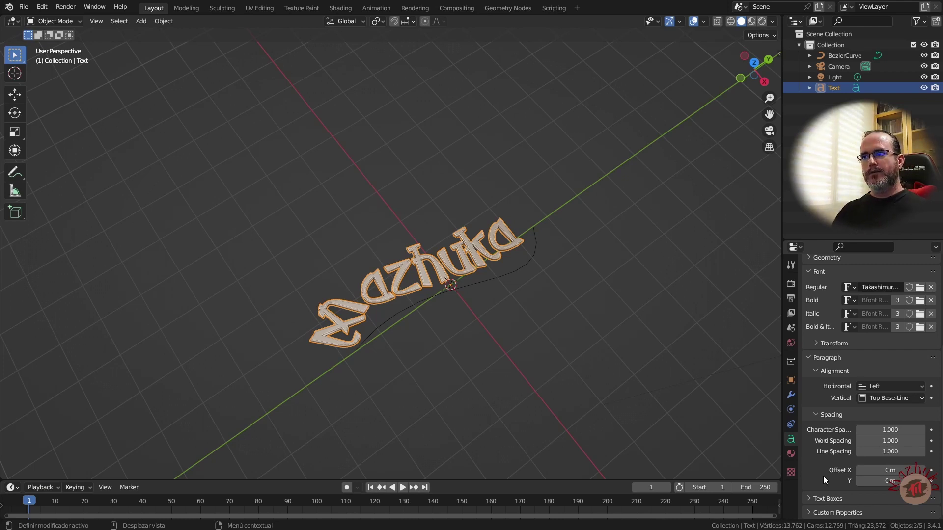
left_click(806, 499)
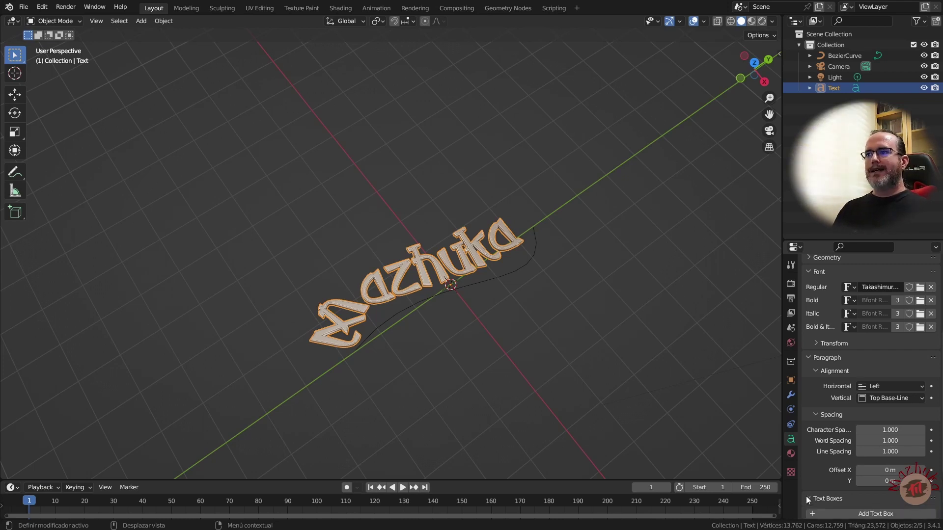
scroll(828, 473, "down", 4)
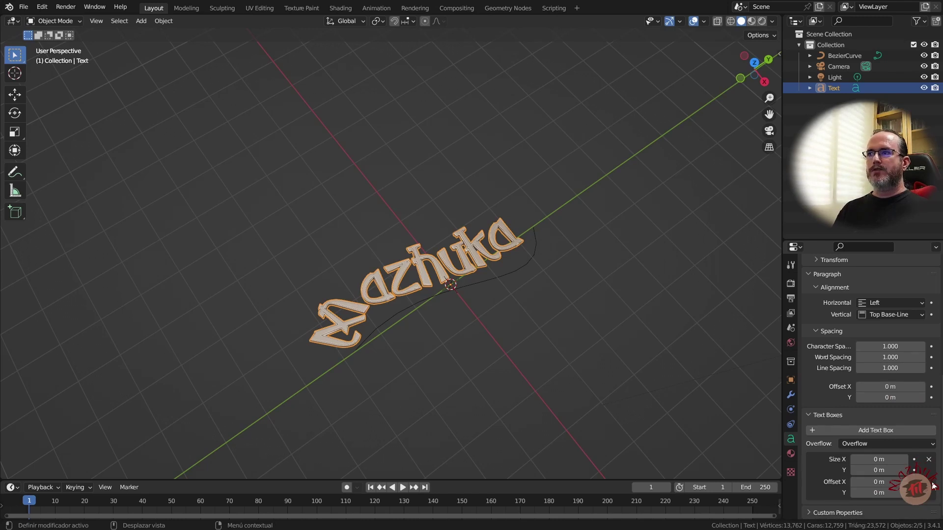